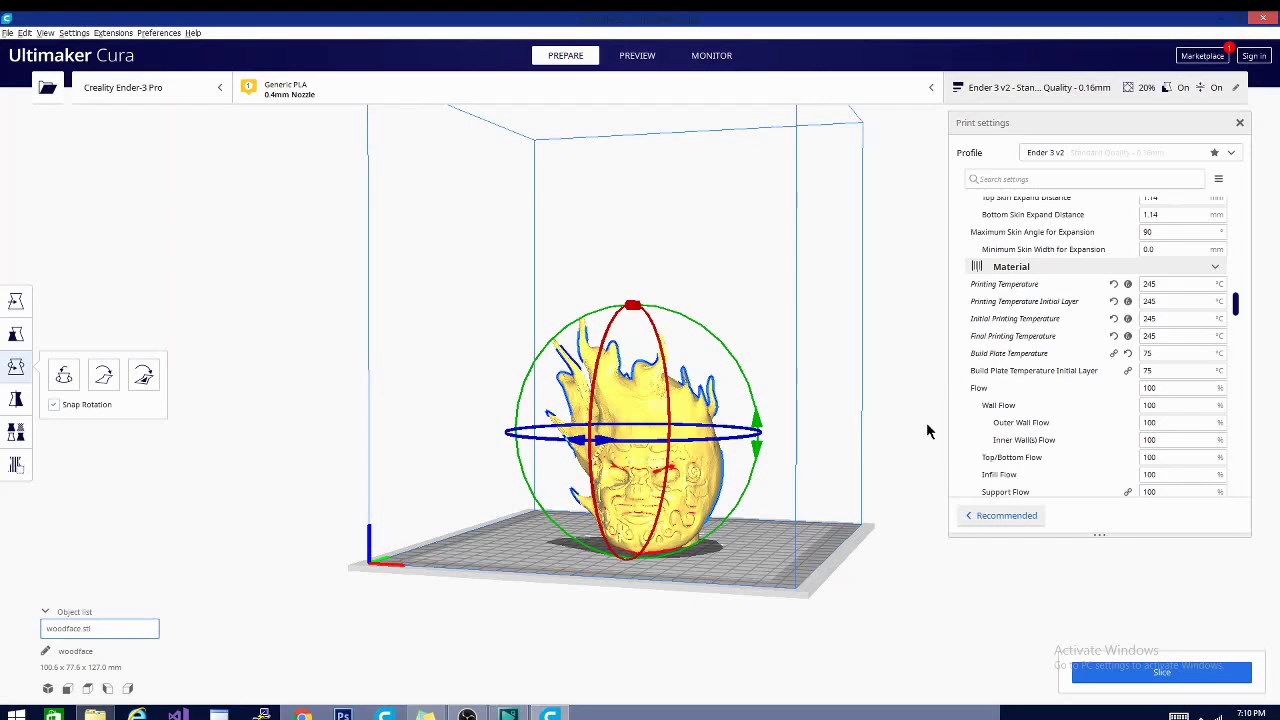
pyautogui.moveTo(882, 590); pyautogui.dragTo(985, 612, button='right')
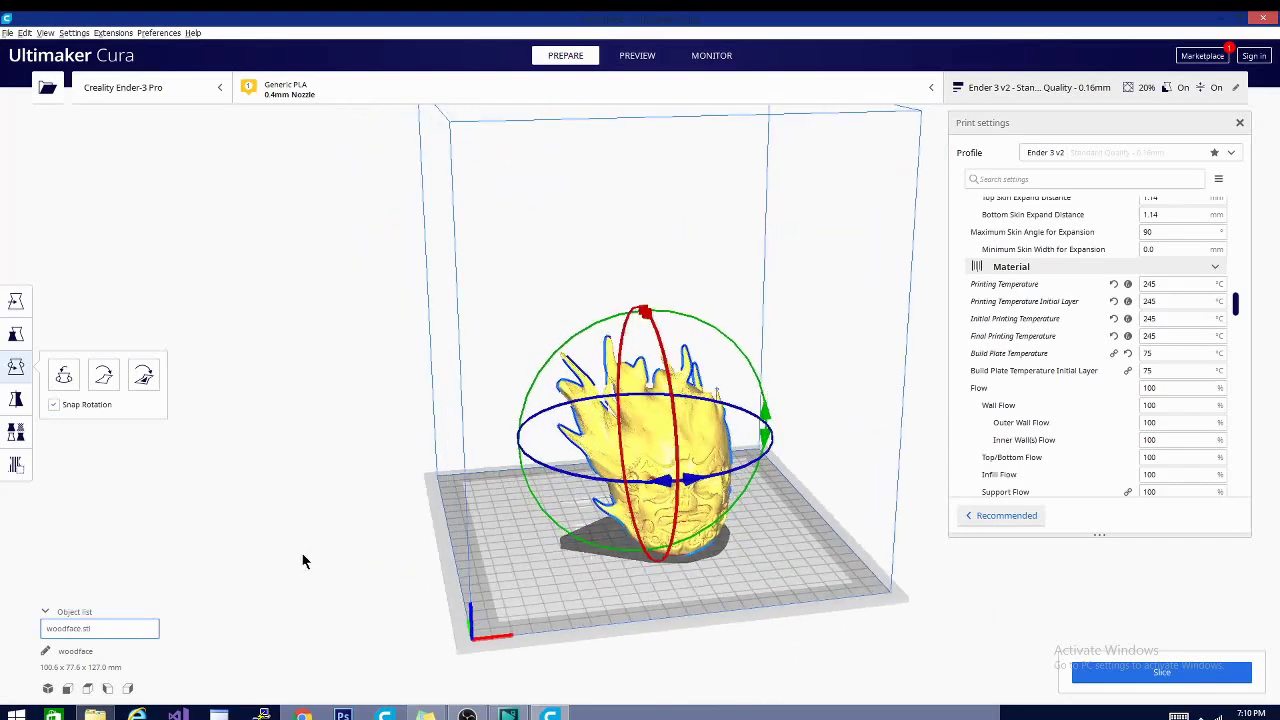
pyautogui.moveTo(305, 563); pyautogui.dragTo(194, 491, button='right')
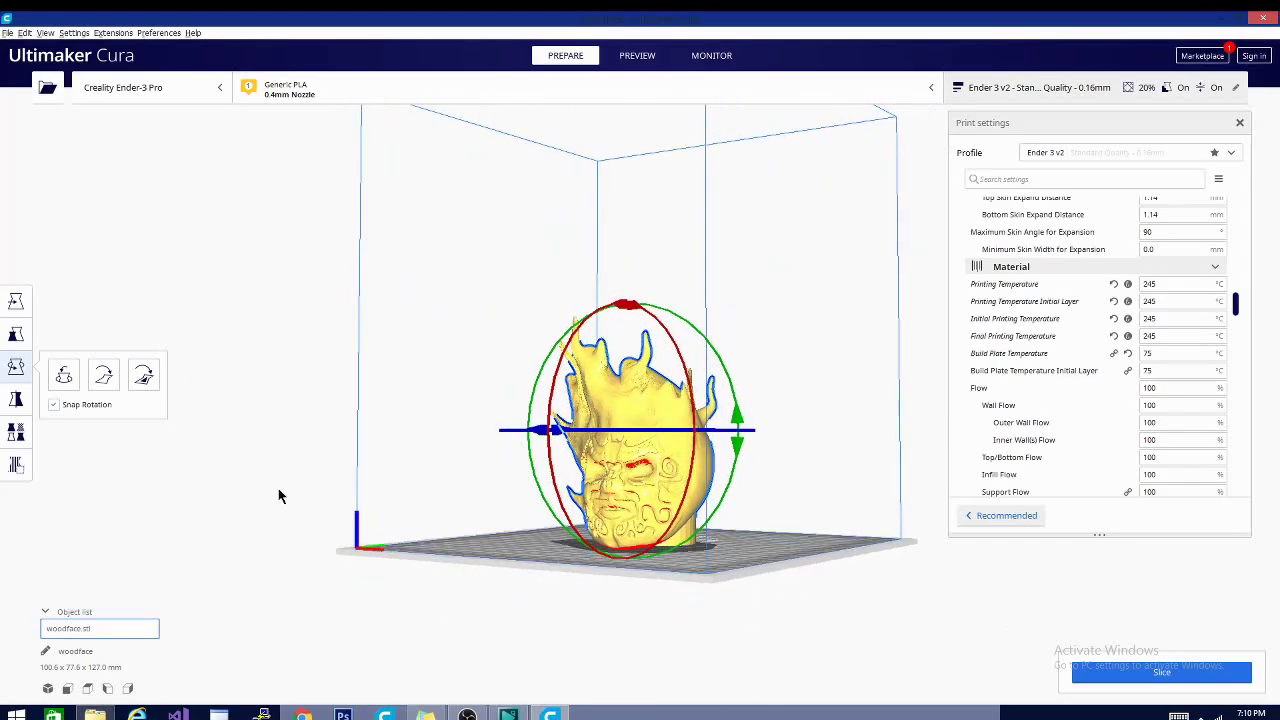
pyautogui.moveTo(280, 494); pyautogui.dragTo(534, 487, button='right')
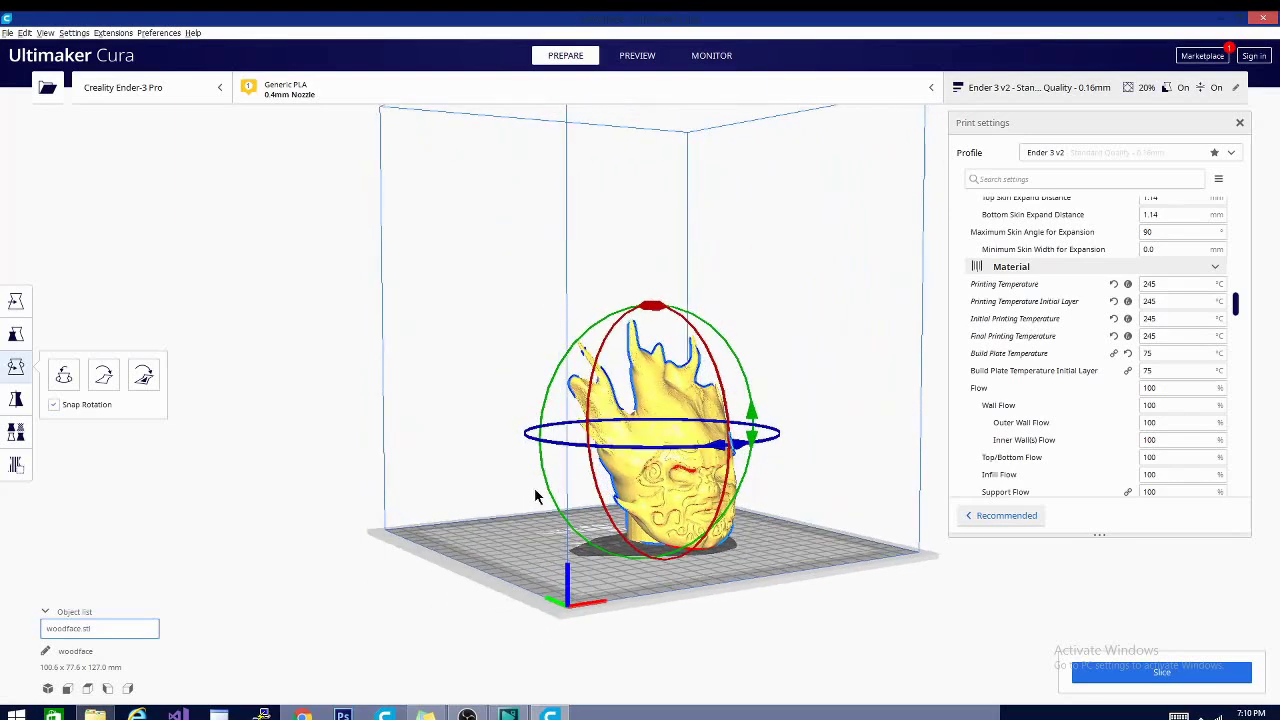
pyautogui.moveTo(860, 503); pyautogui.dragTo(831, 497, button='right')
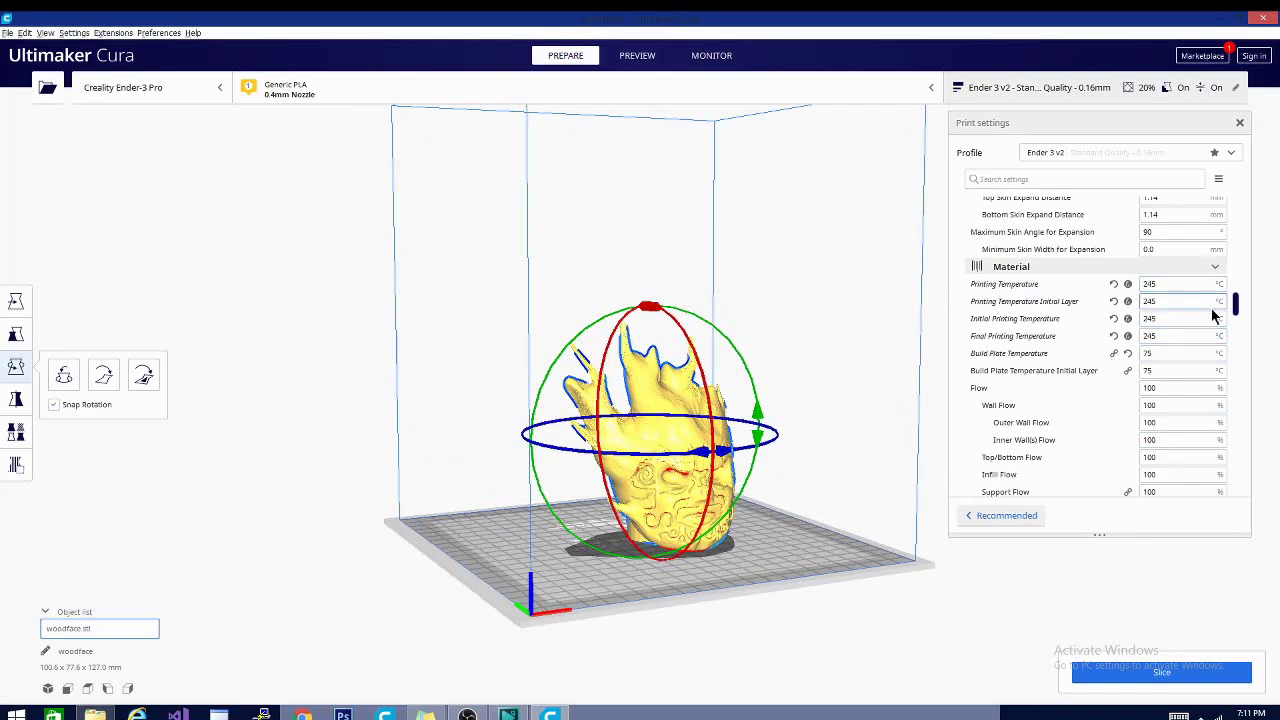
pyautogui.moveTo(813, 521); pyautogui.dragTo(736, 519, button='right')
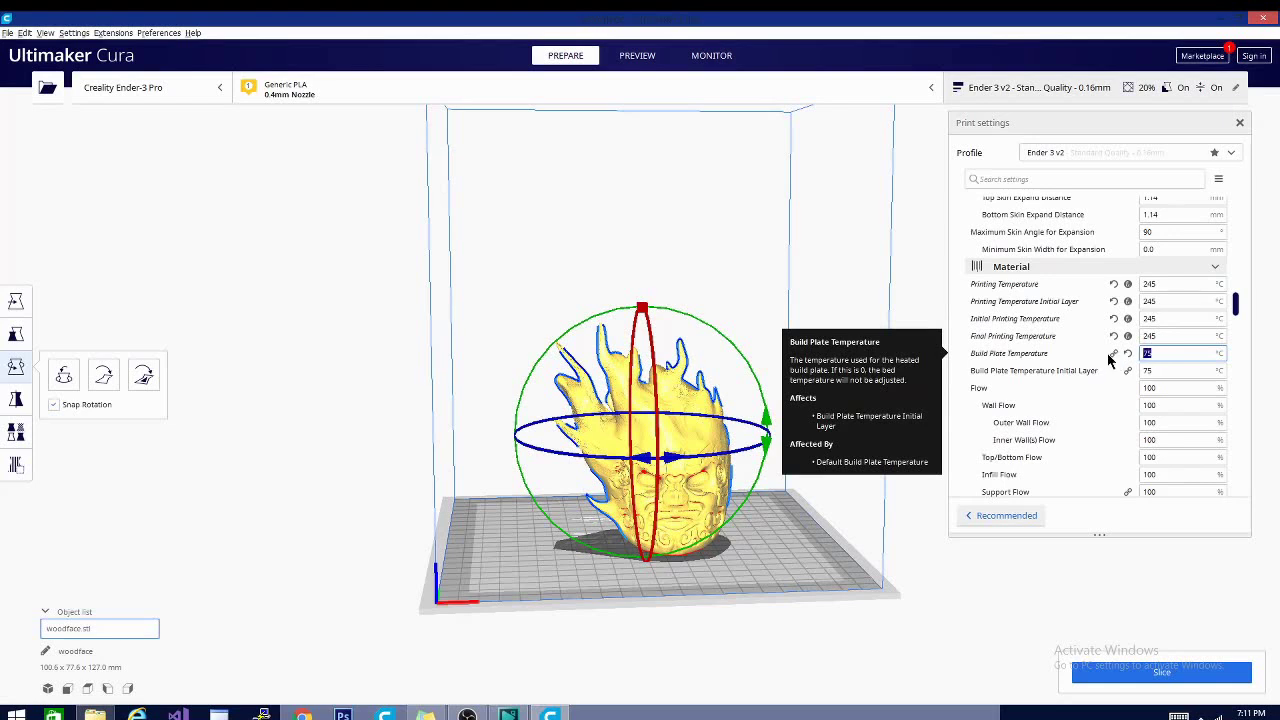
# Step: Confirm the Build Plate Temperature at 75 °C and note the model-not-manifold warning
pyautogui.doubleClick(1165, 353)
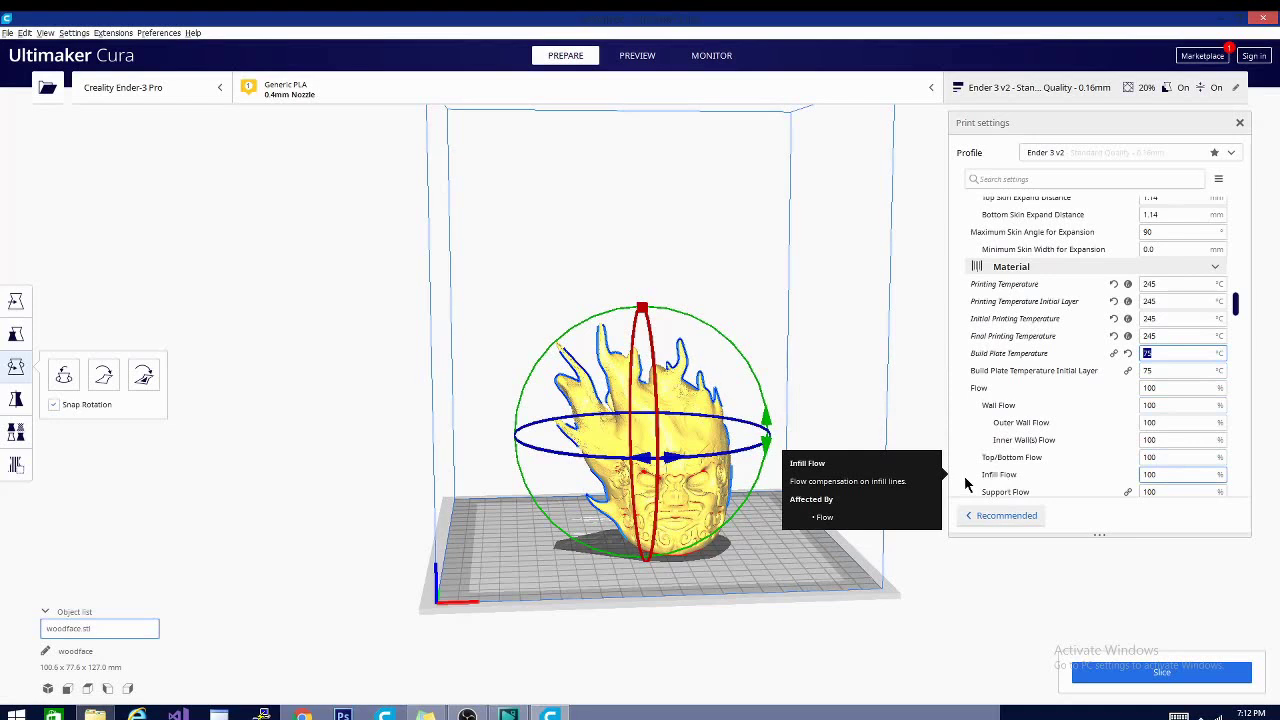
pyautogui.scroll(-1, 1105, 295)
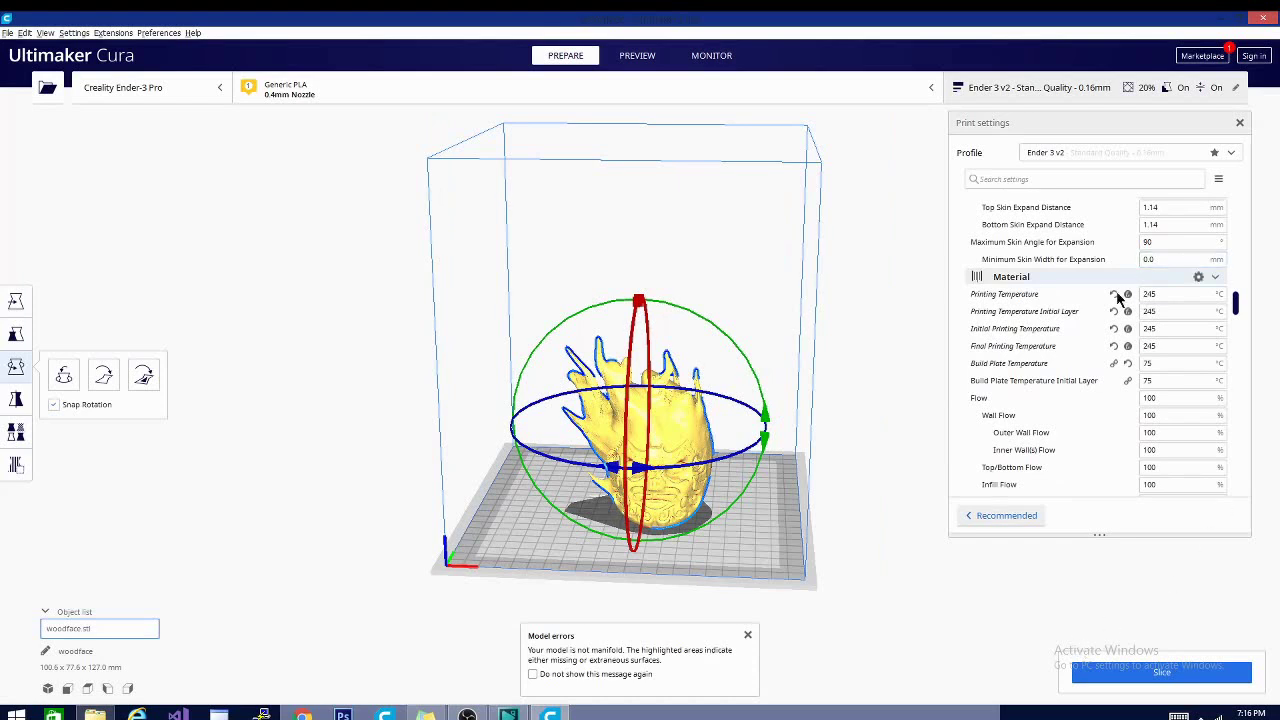
pyautogui.scroll(-3, 1108, 309)
pyautogui.scroll(-4, 1108, 309)
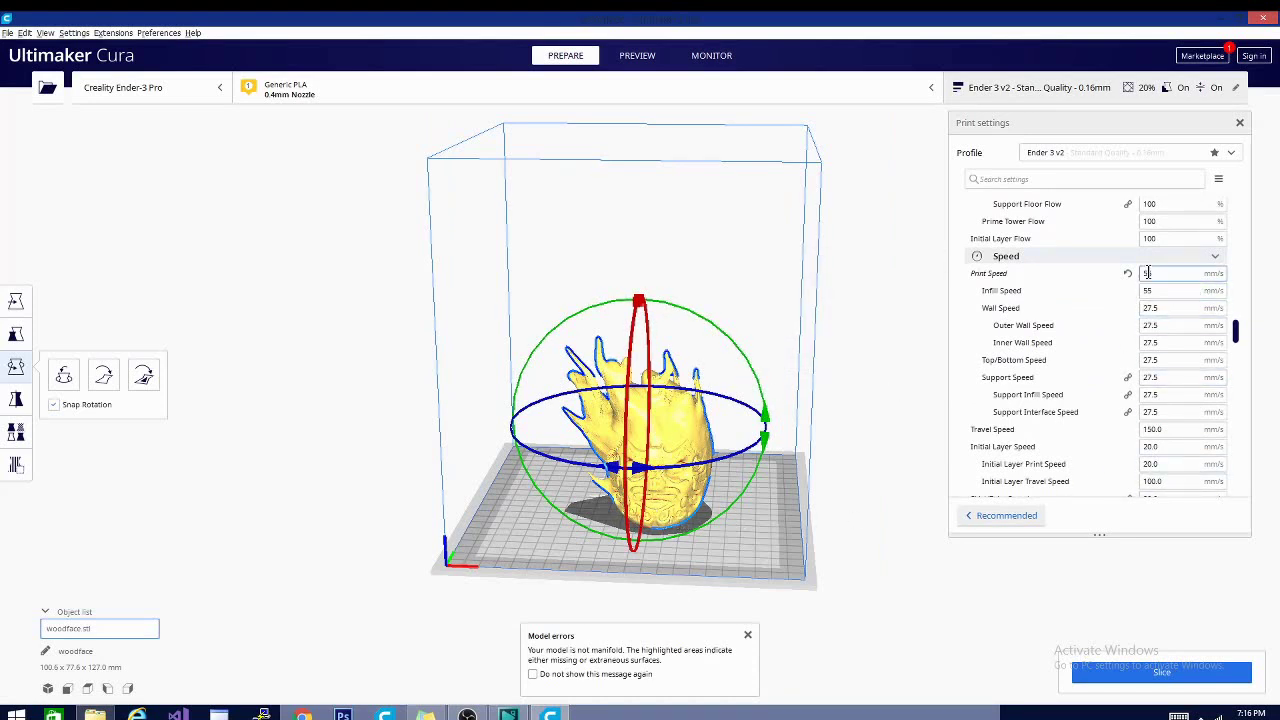
pyautogui.scroll(-2, 1060, 360)
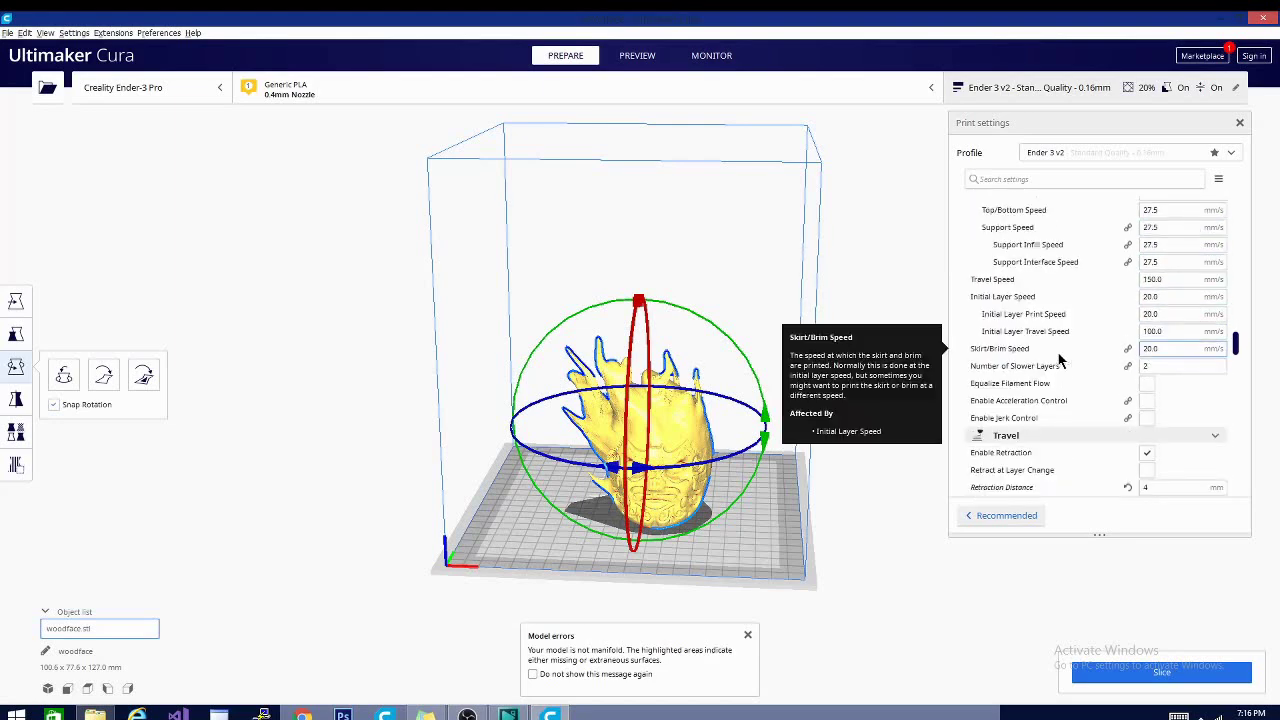
pyautogui.scroll(2, 1065, 357)
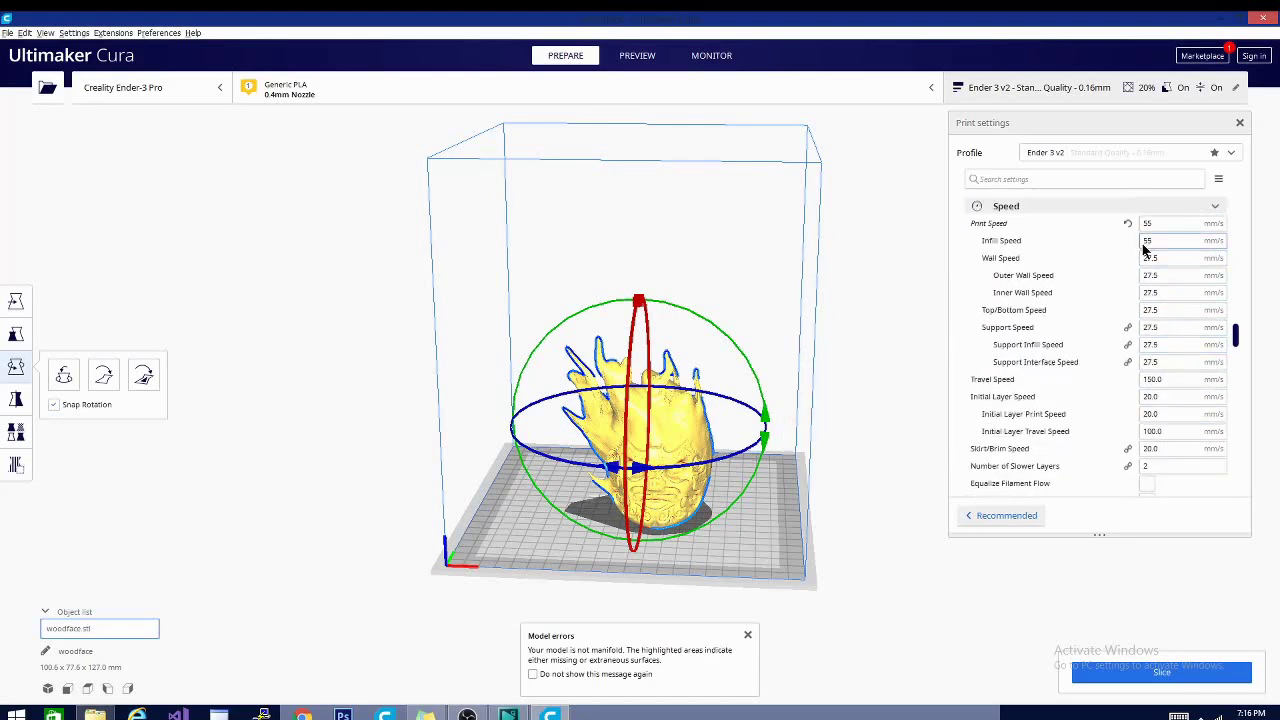
pyautogui.scroll(-3, 1068, 405)
pyautogui.scroll(-2, 1068, 408)
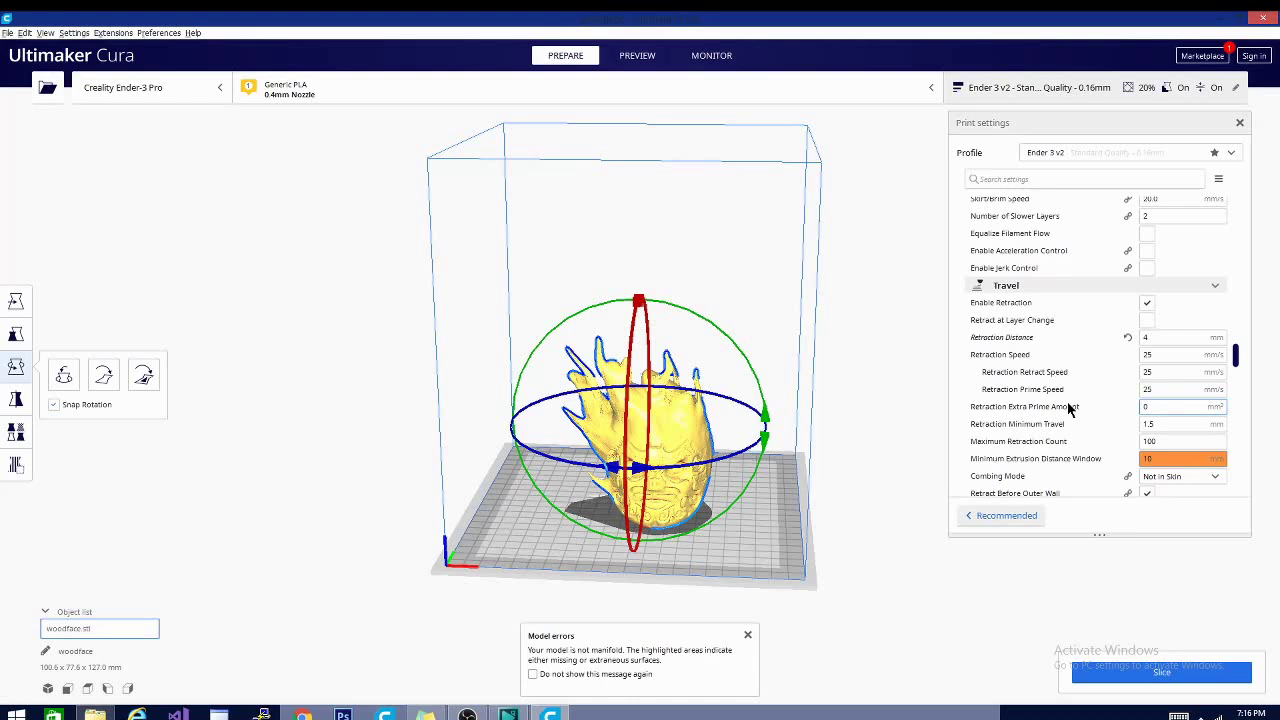
pyautogui.scroll(-2, 1068, 408)
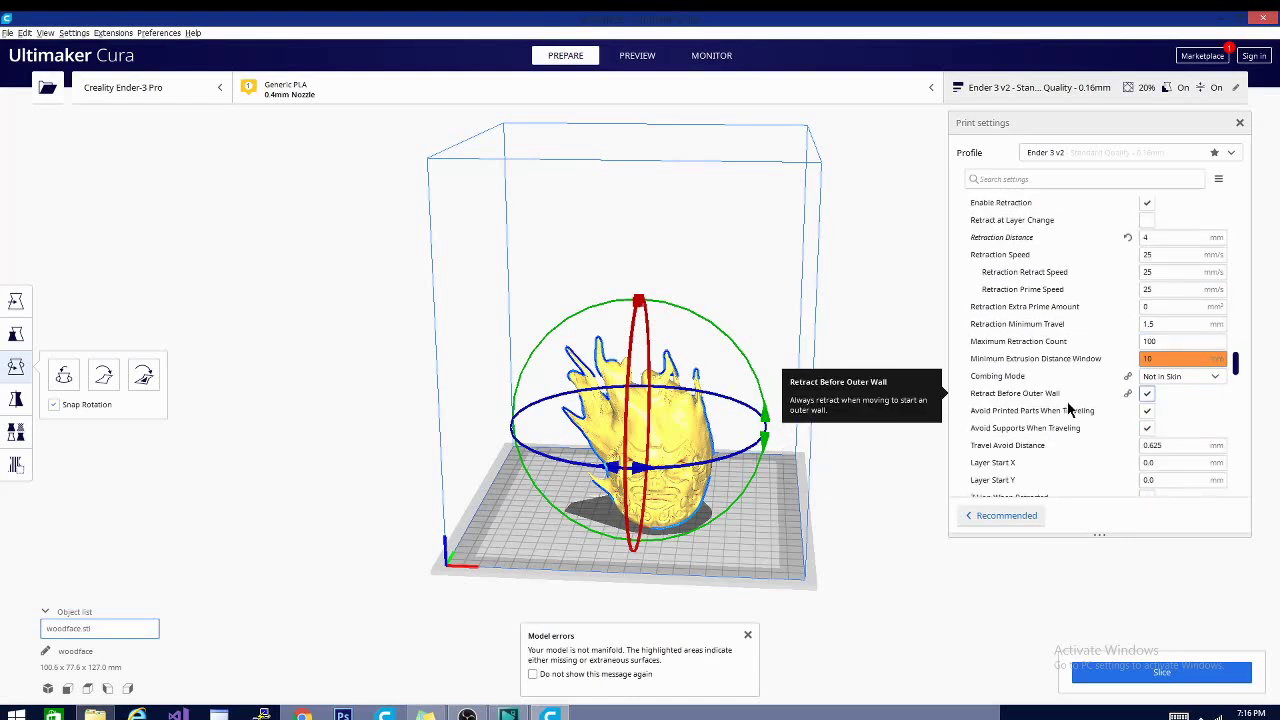
pyautogui.scroll(1, 1068, 408)
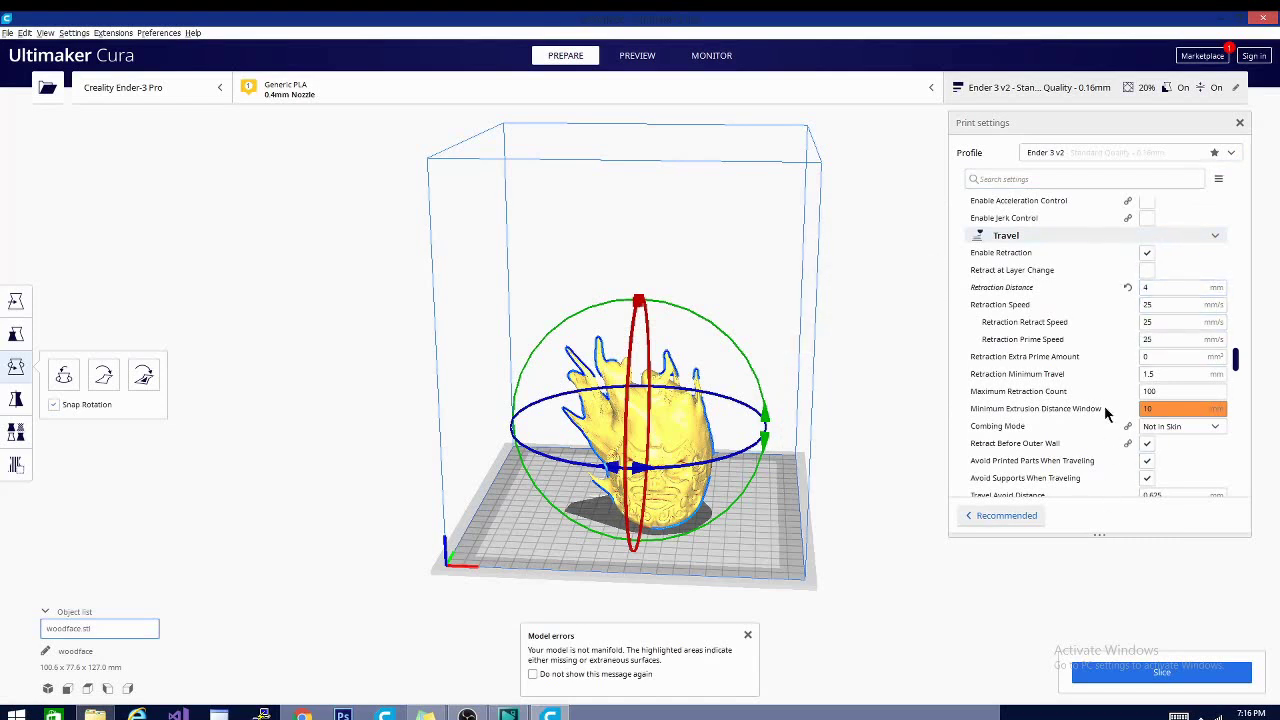
pyautogui.moveTo(1065, 376)
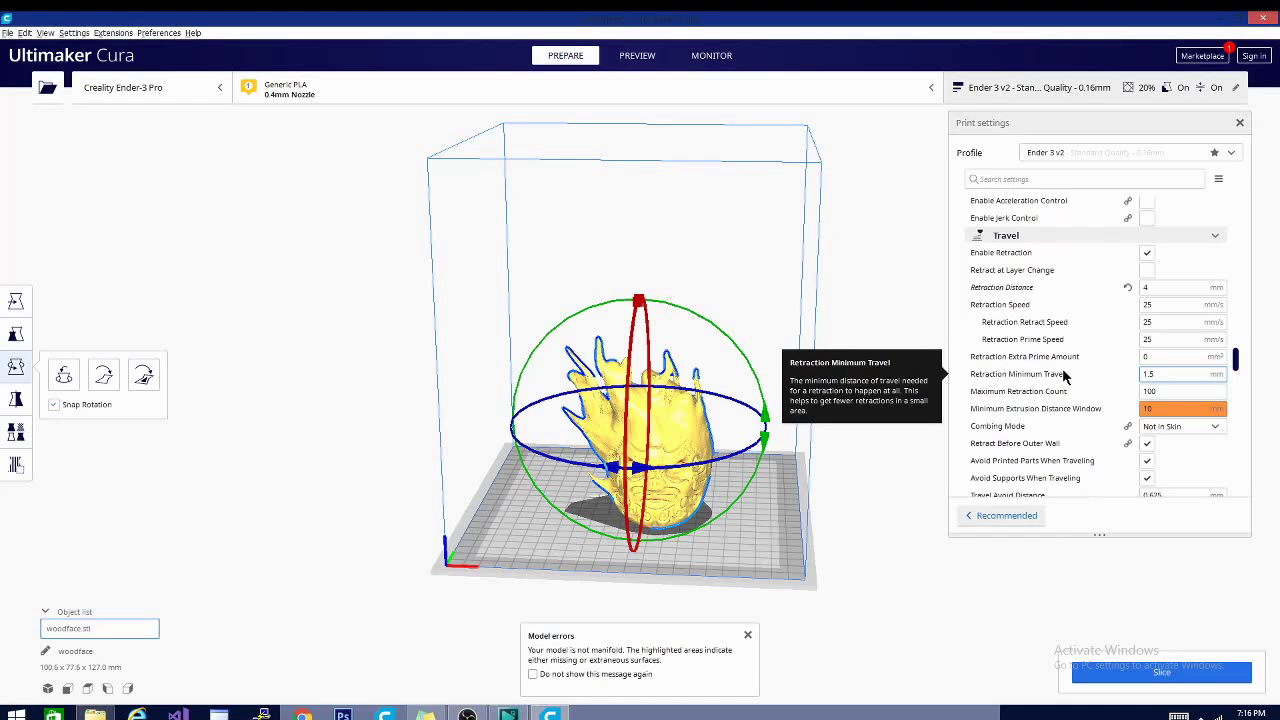
pyautogui.moveTo(858, 495); pyautogui.dragTo(716, 482, button='right')
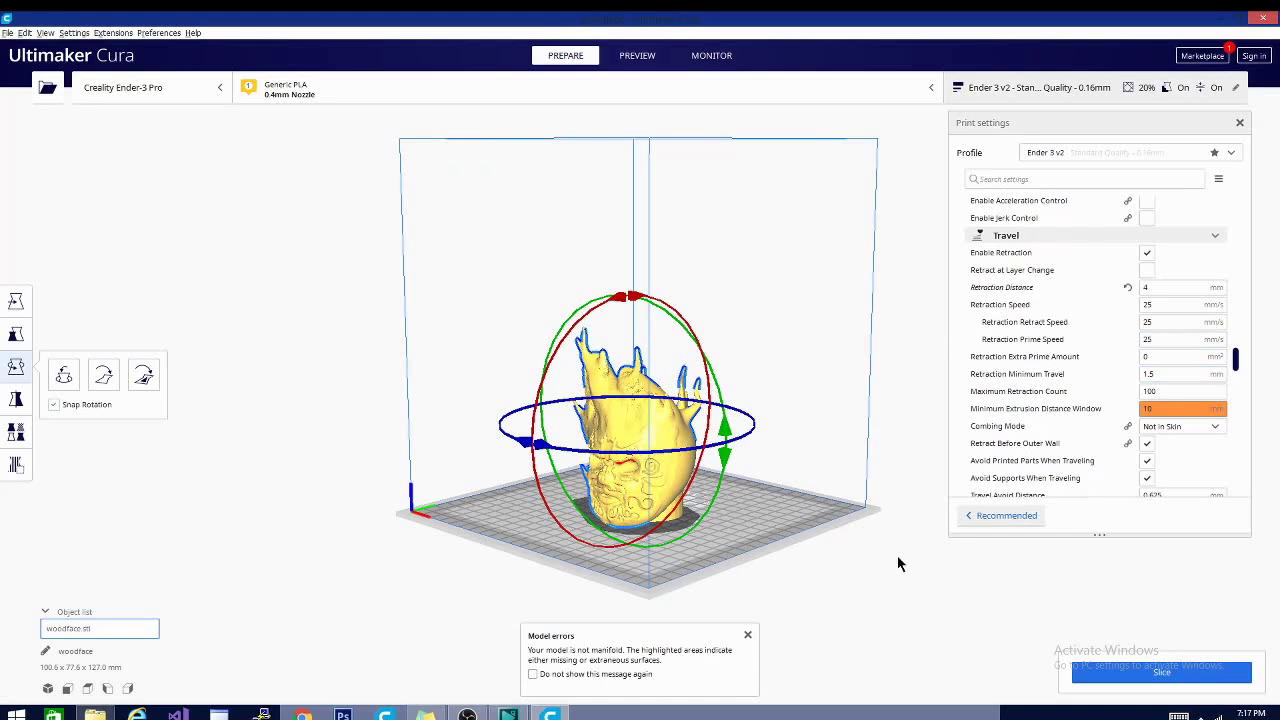
pyautogui.moveTo(897, 555); pyautogui.dragTo(780, 529, button='right')
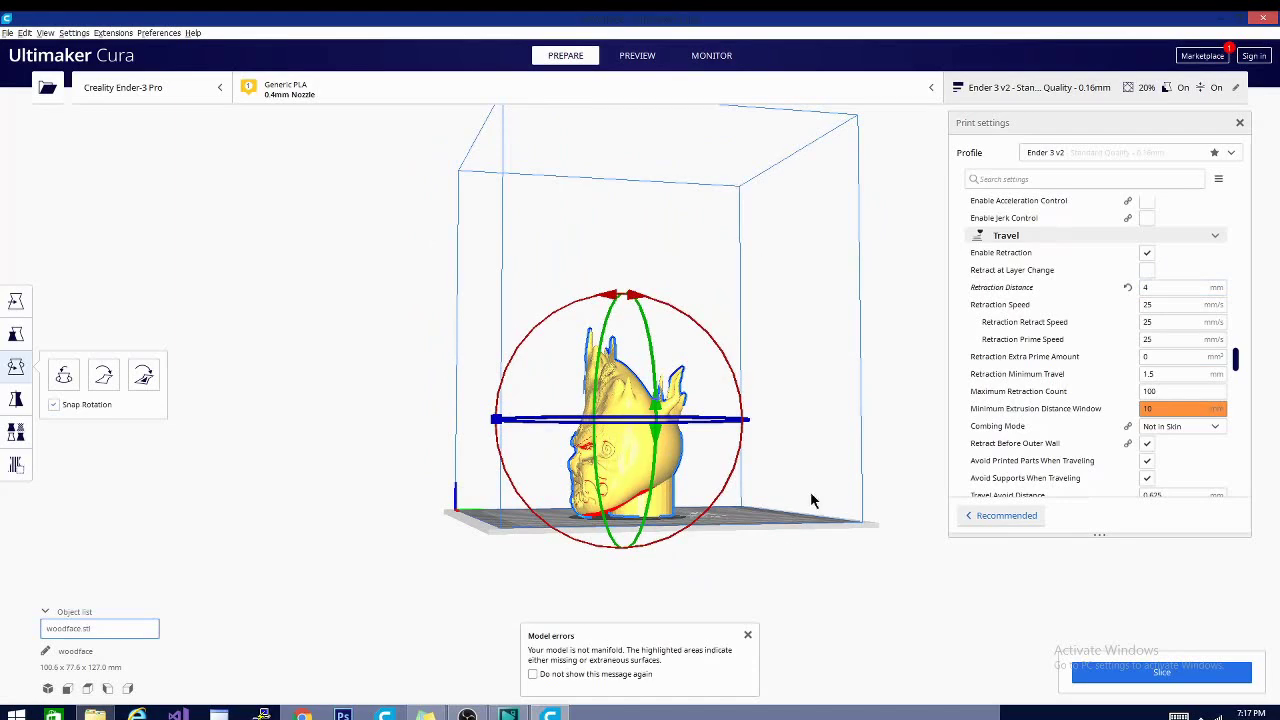
pyautogui.moveTo(798, 561); pyautogui.dragTo(1010, 540, button='right')
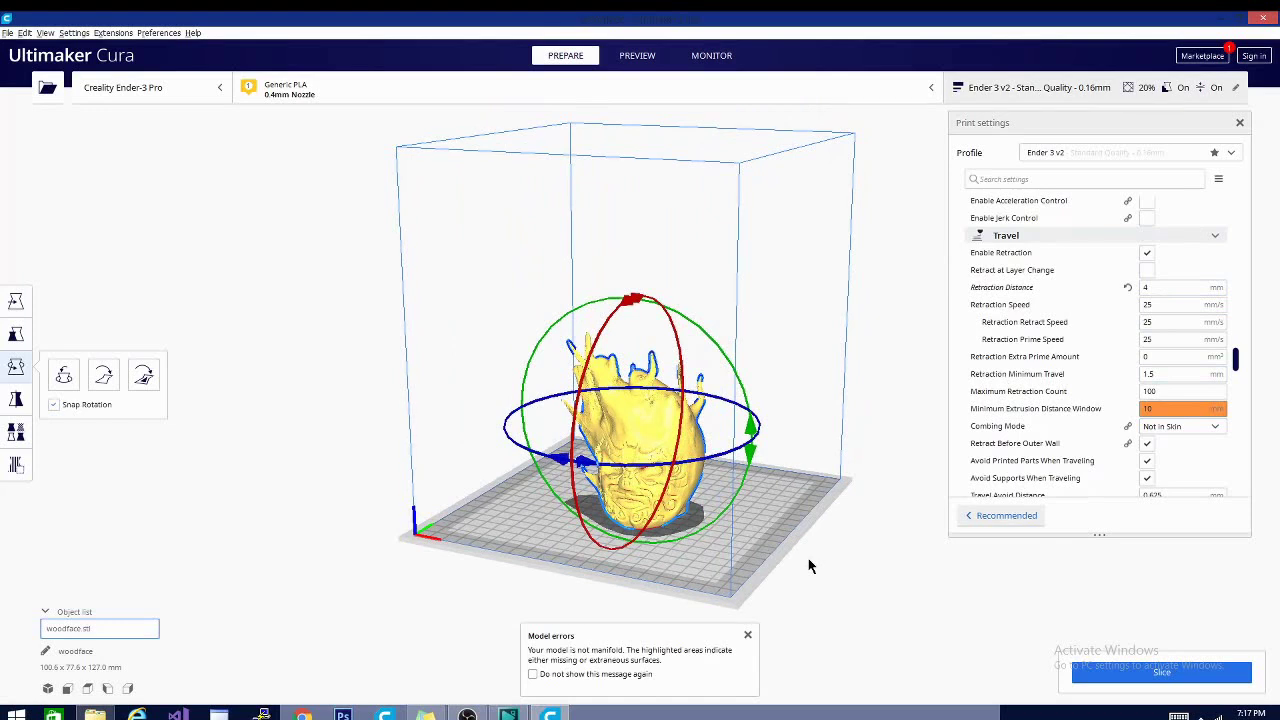
# Step: Scroll from the Support settings down to the Raft adhesion values, including Raft Air Gap
pyautogui.scroll(-3, 1165, 300)
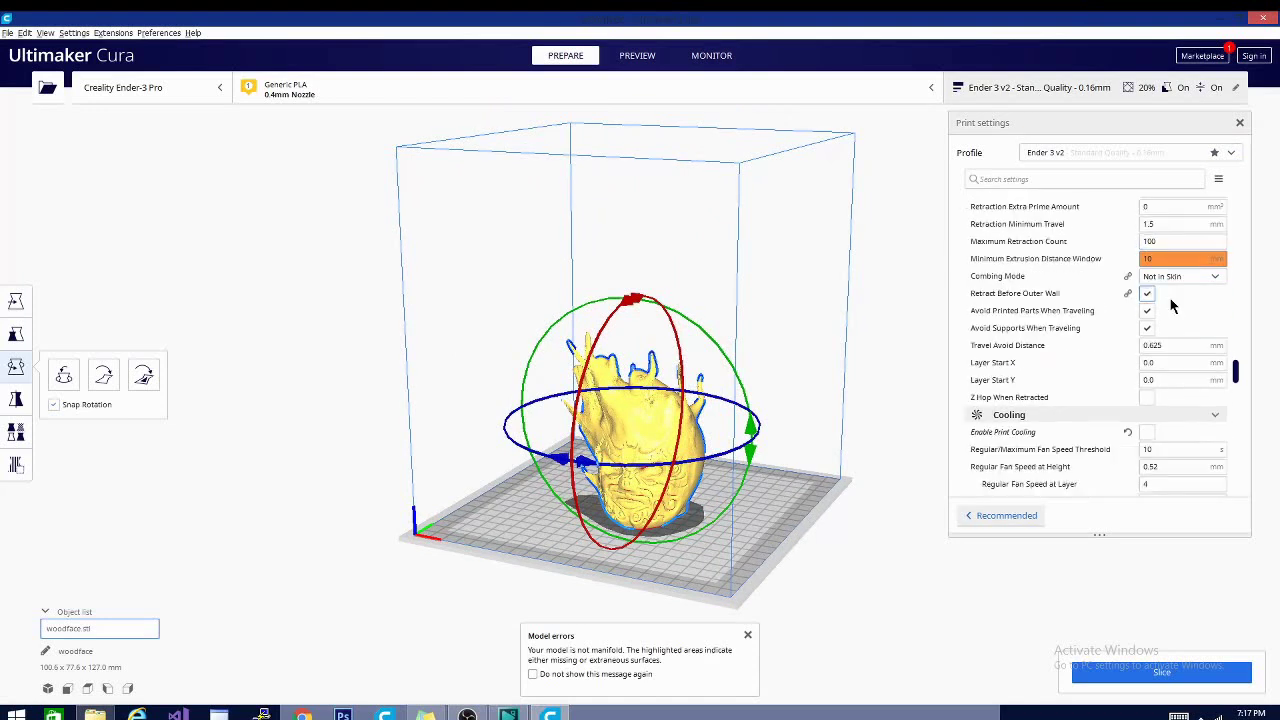
pyautogui.scroll(-2, 1170, 310)
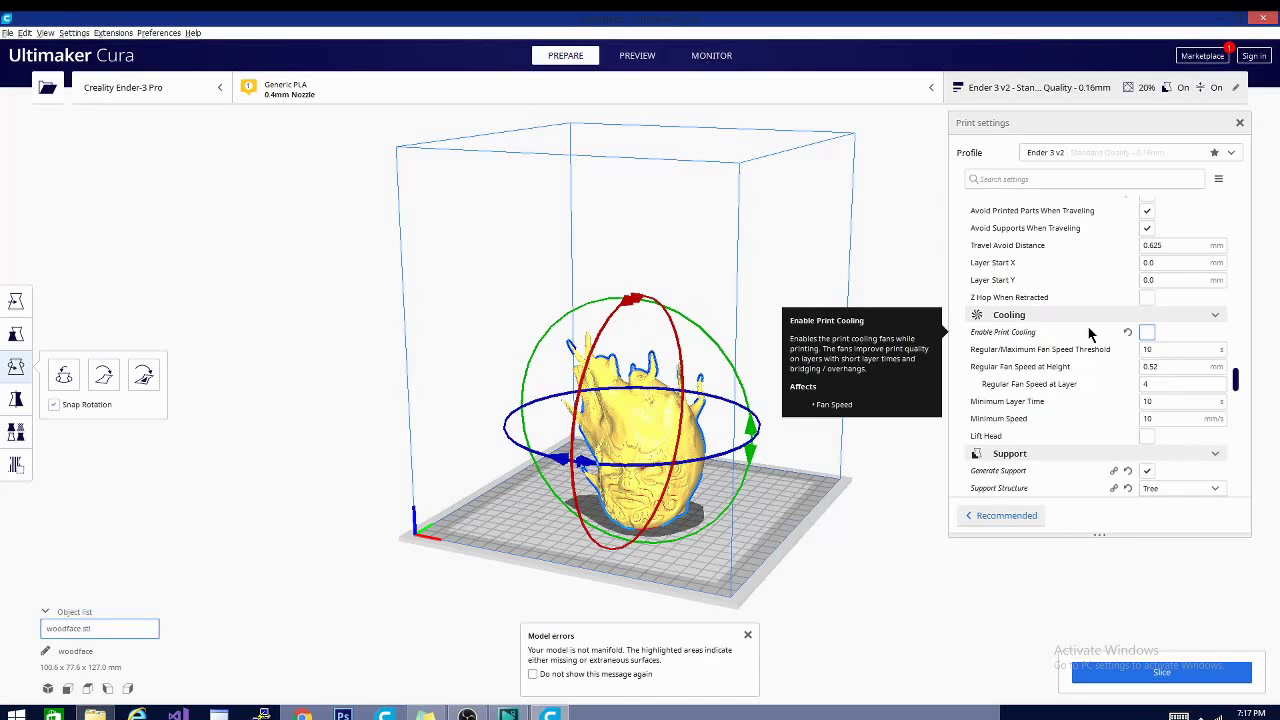
pyautogui.scroll(-2, 1092, 335)
pyautogui.scroll(-1, 1097, 345)
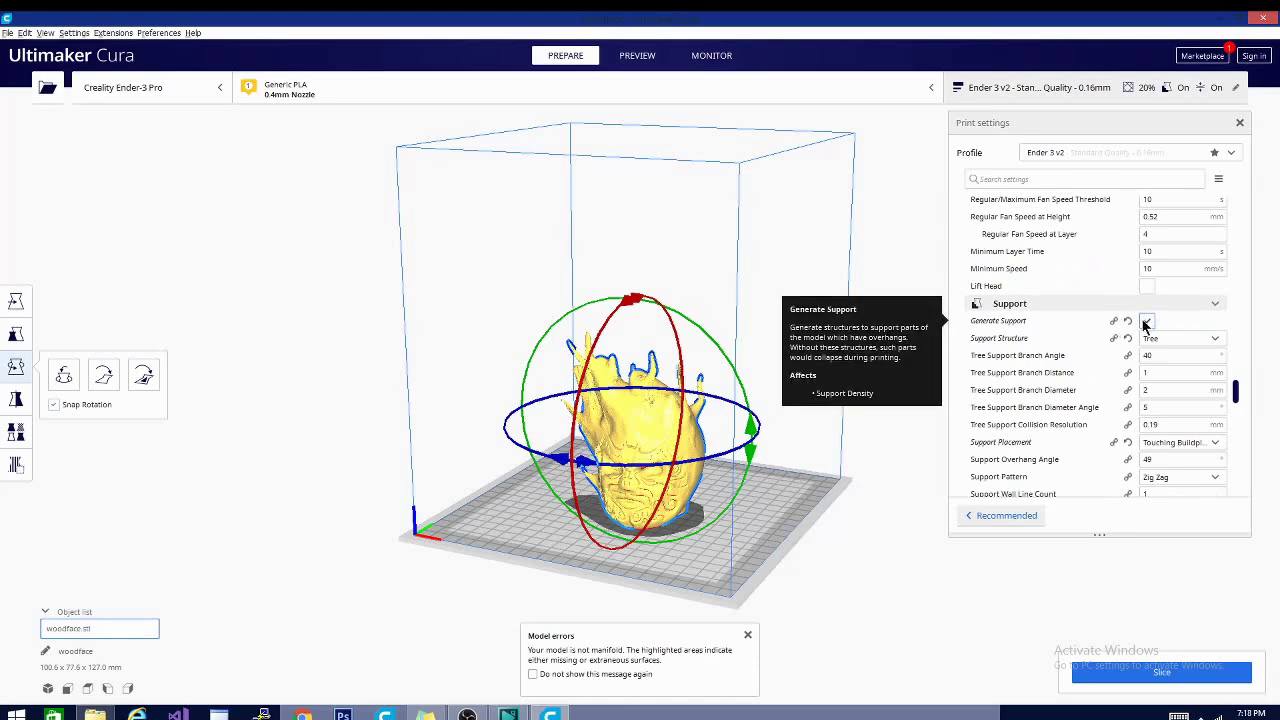
pyautogui.scroll(-4, 1086, 410)
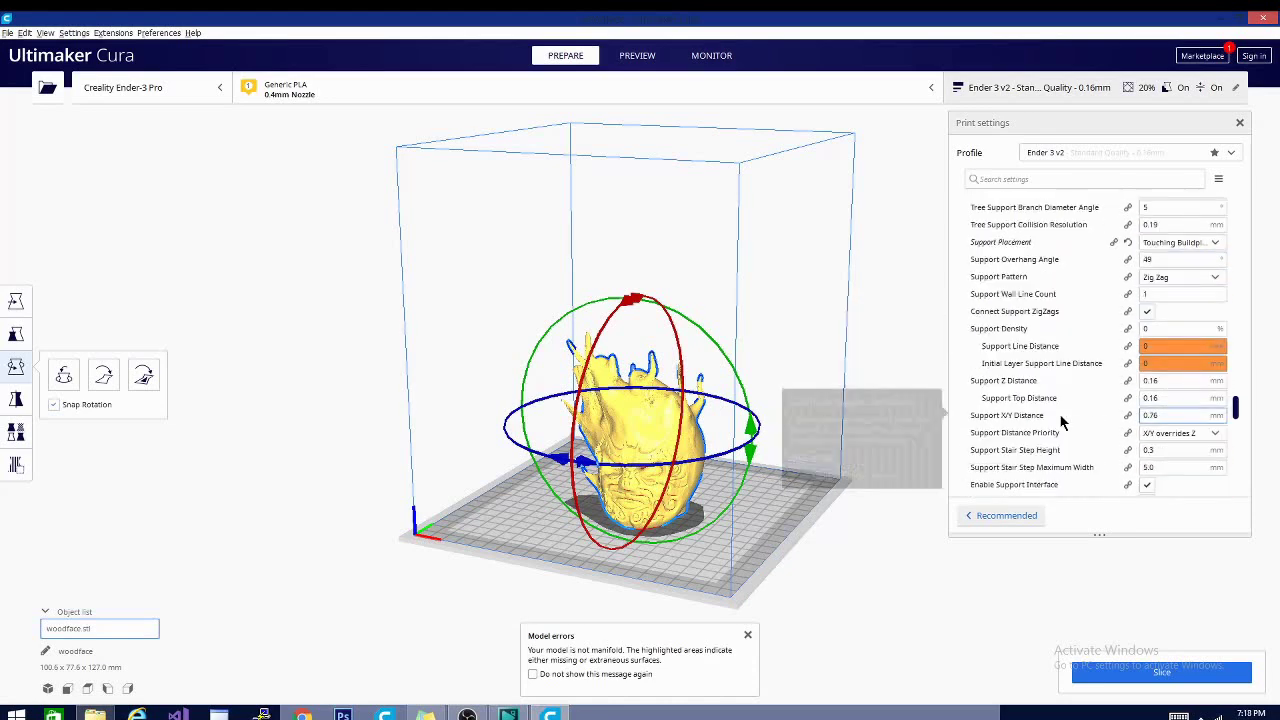
pyautogui.scroll(-8, 1062, 423)
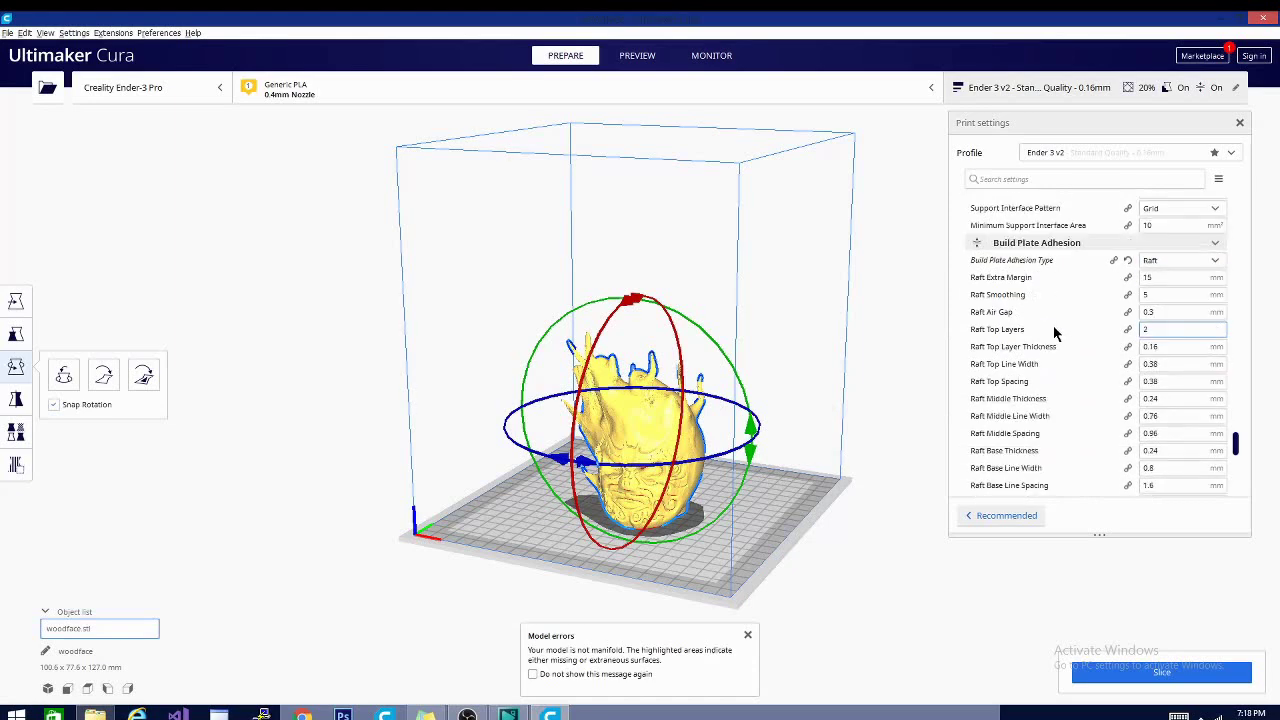
pyautogui.scroll(-4, 1053, 330)
pyautogui.scroll(6, 1050, 335)
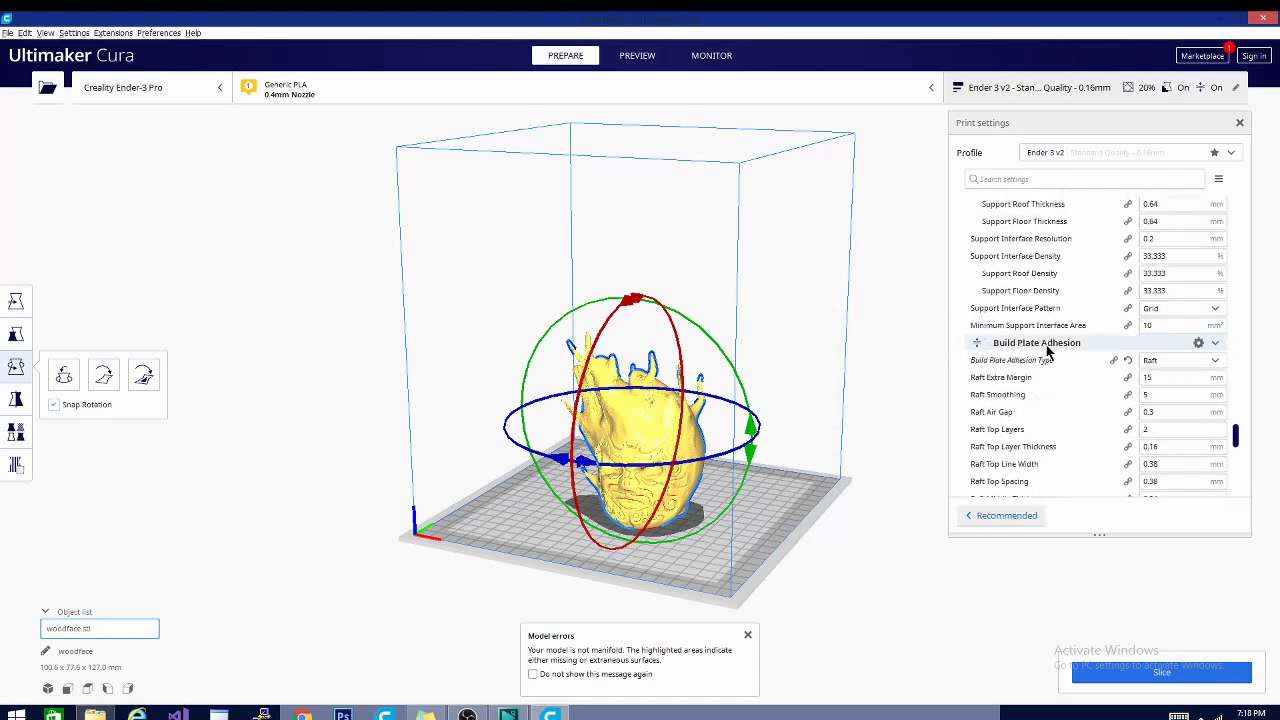
pyautogui.scroll(1, 1048, 350)
pyautogui.scroll(-2, 1050, 345)
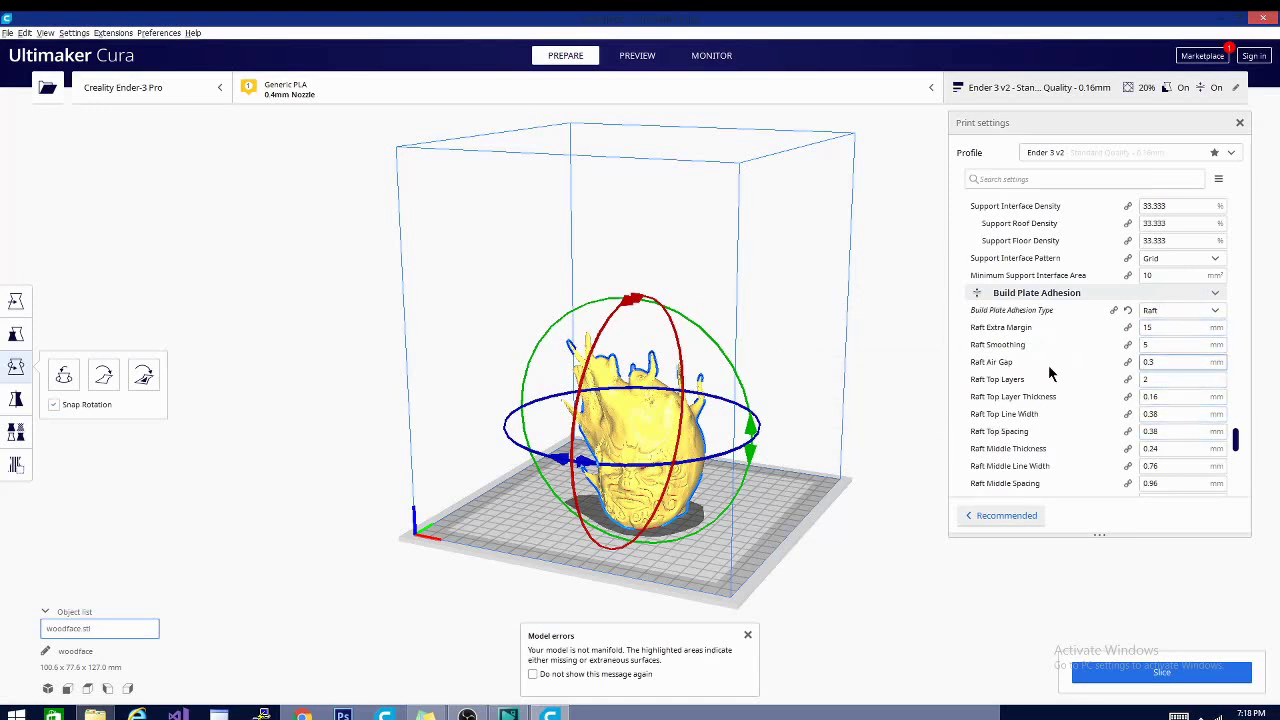
# Step: Orbit the view toward the build volume and start slicing the face model
pyautogui.moveTo(1049, 369)
pyautogui.moveTo(670, 529); pyautogui.dragTo(840, 595, button='right')
pyautogui.click(1207, 681)
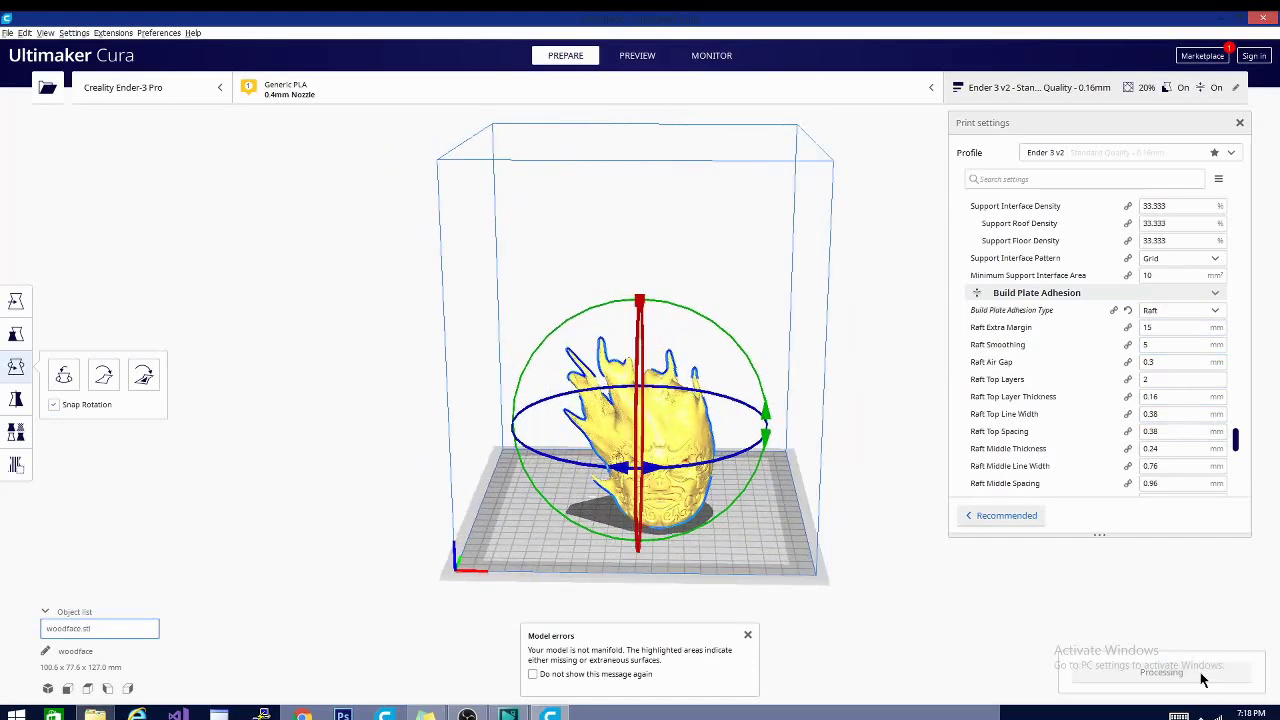
# Step: Review the Raft values and the enabled Draft Shield: 10 mm X/Y distance, Full limitation
pyautogui.scroll(-3, 1071, 355)
pyautogui.scroll(3, 1072, 365)
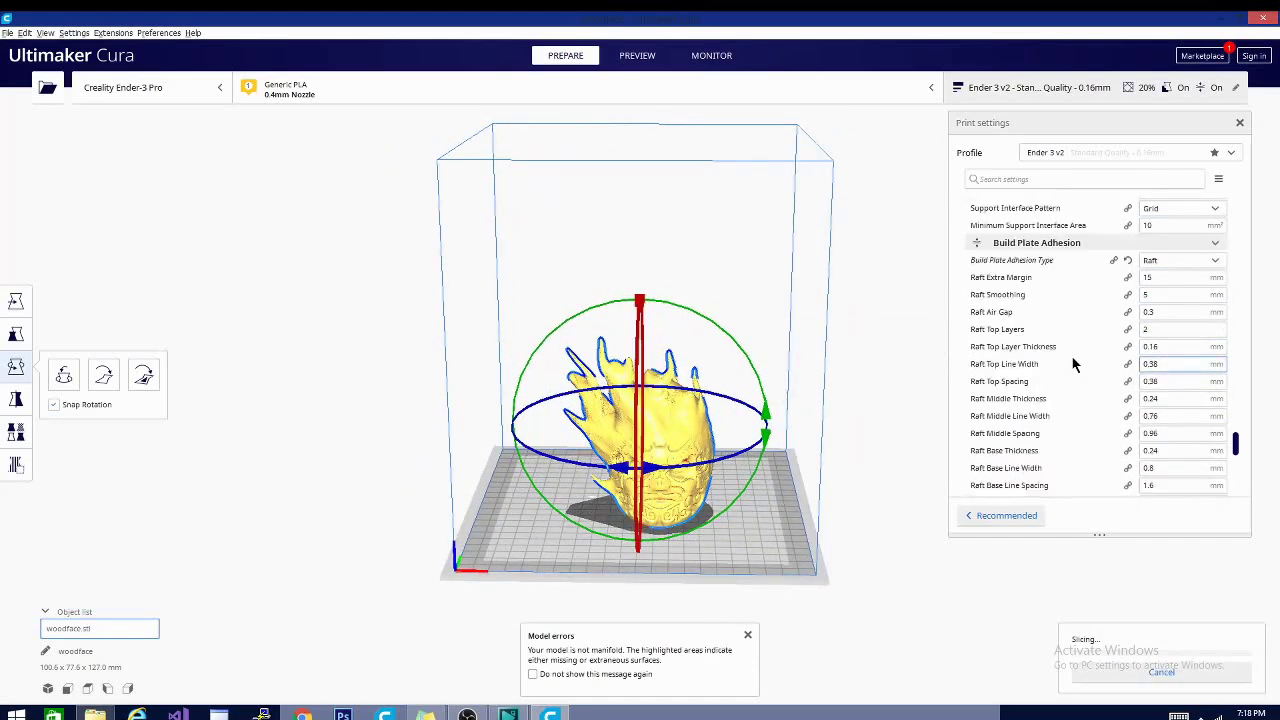
pyautogui.moveTo(1072, 365)
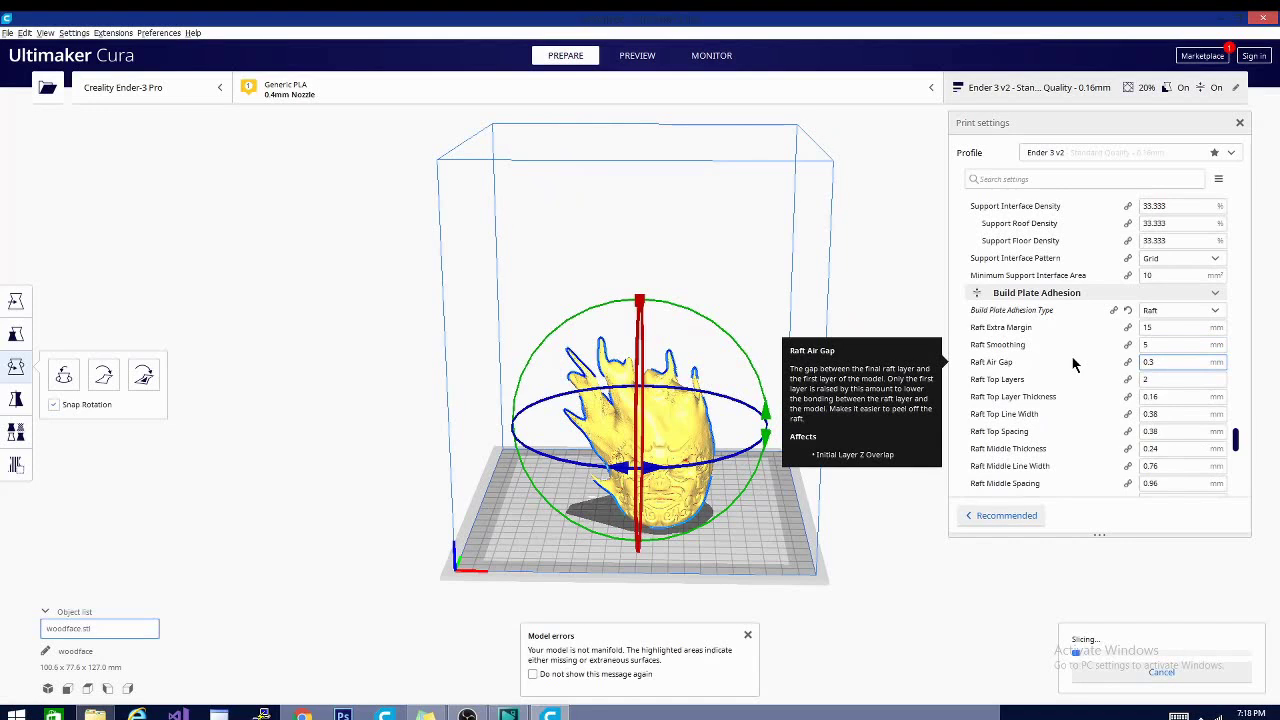
pyautogui.scroll(-3, 1072, 365)
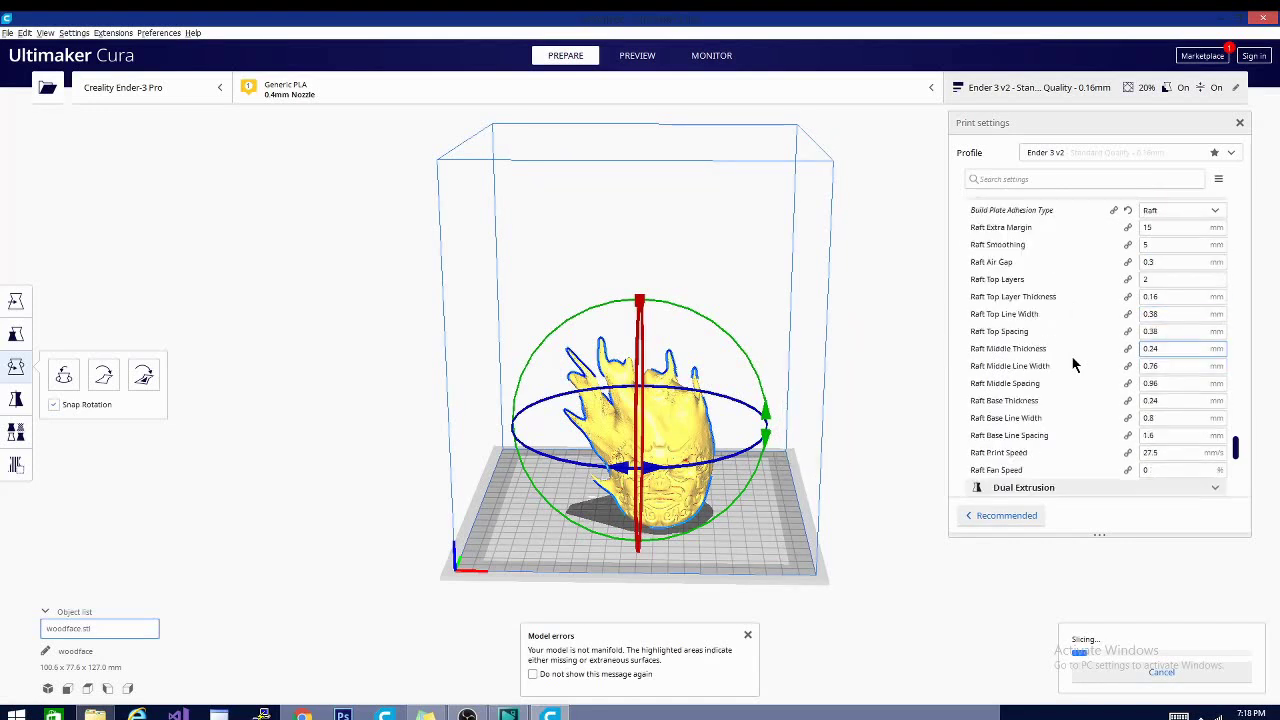
pyautogui.moveTo(1137, 296)
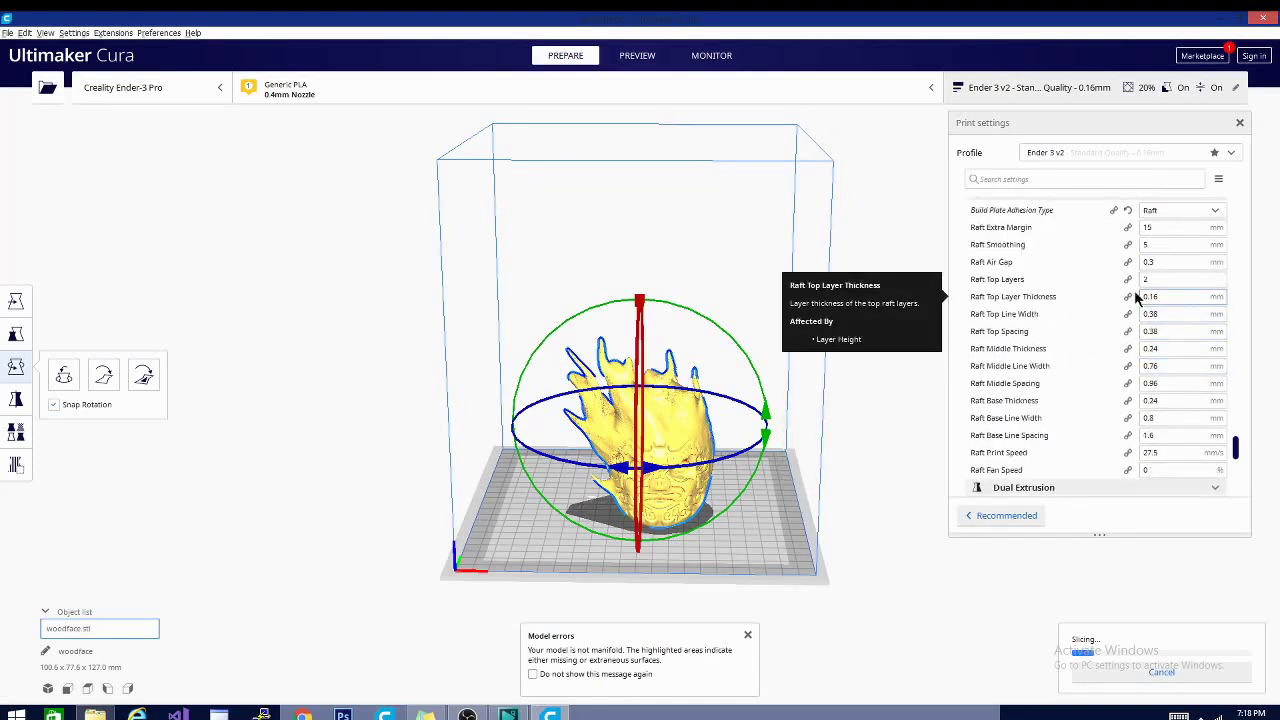
pyautogui.scroll(-9, 1120, 300)
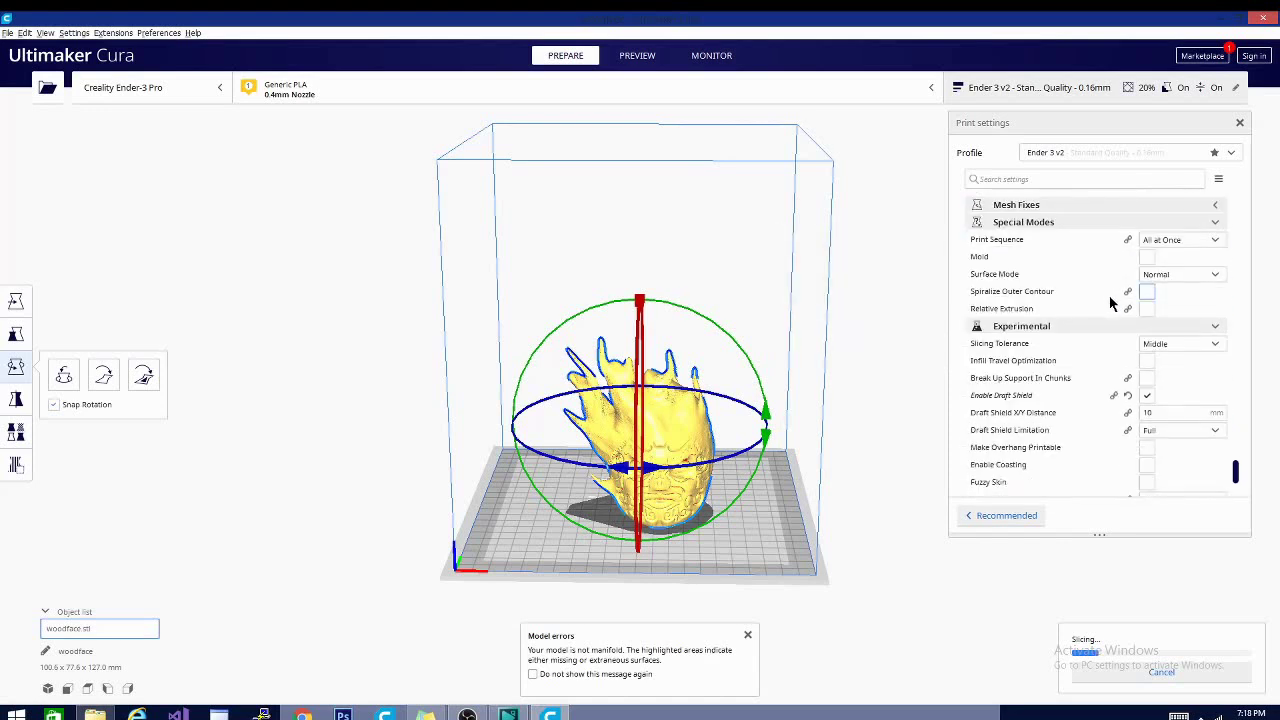
pyautogui.scroll(-3, 1107, 303)
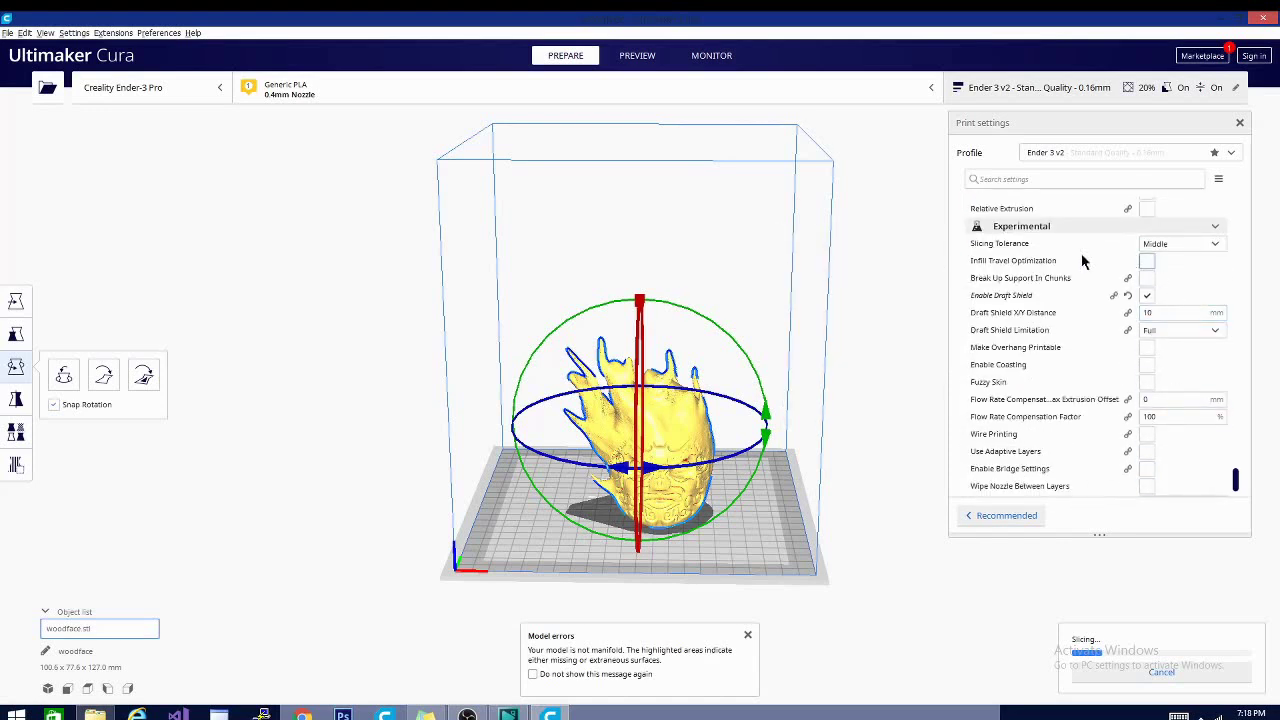
pyautogui.scroll(-2, 1100, 375)
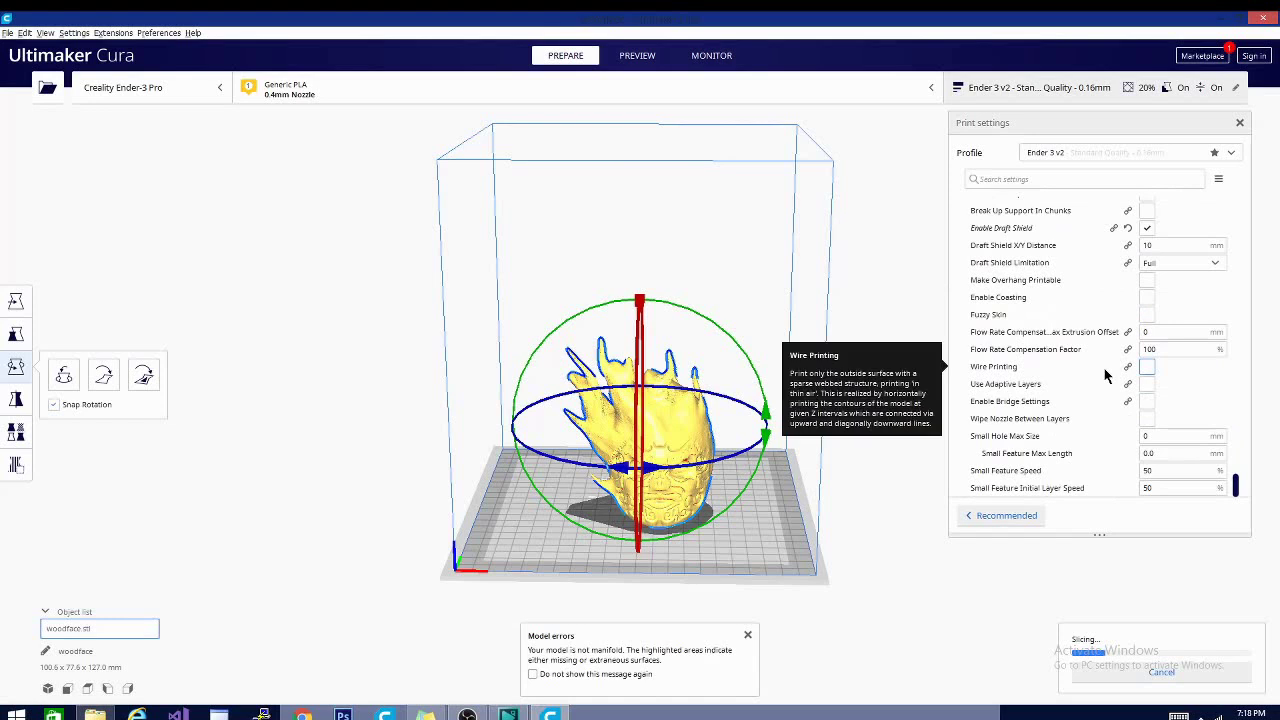
pyautogui.scroll(2, 1105, 375)
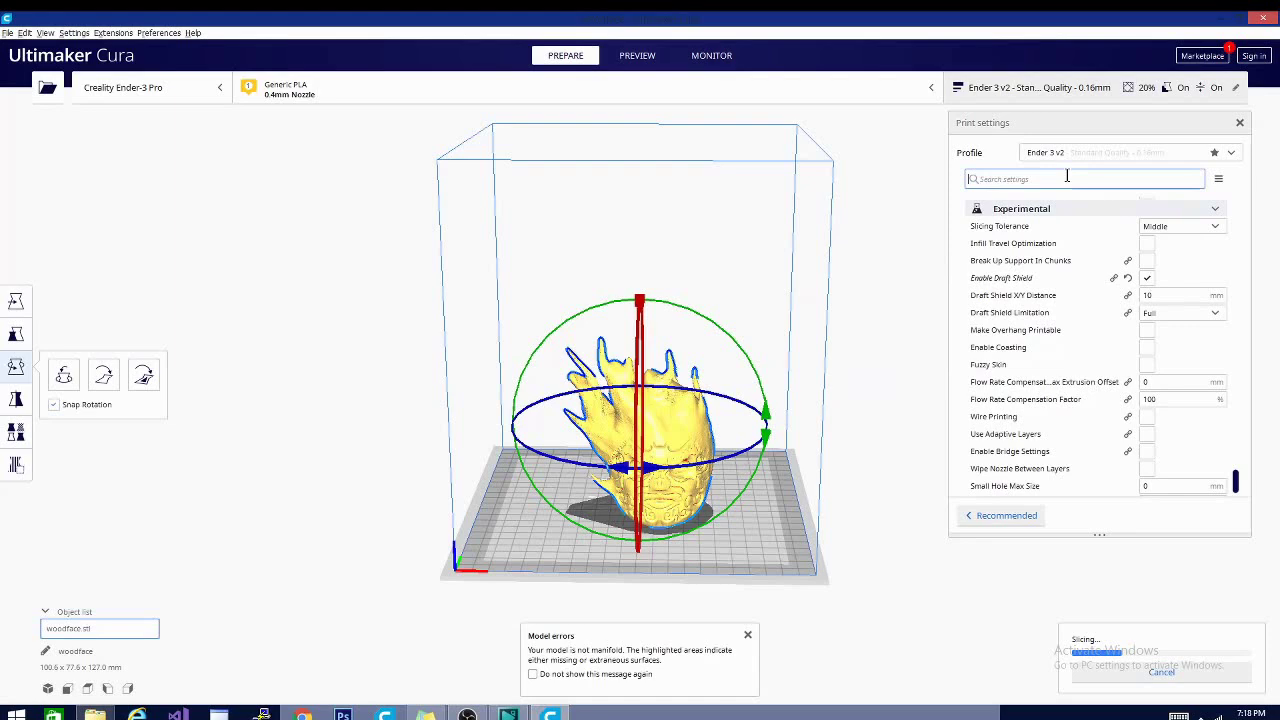
pyautogui.click(1118, 170)
pyautogui.click(1215, 153)
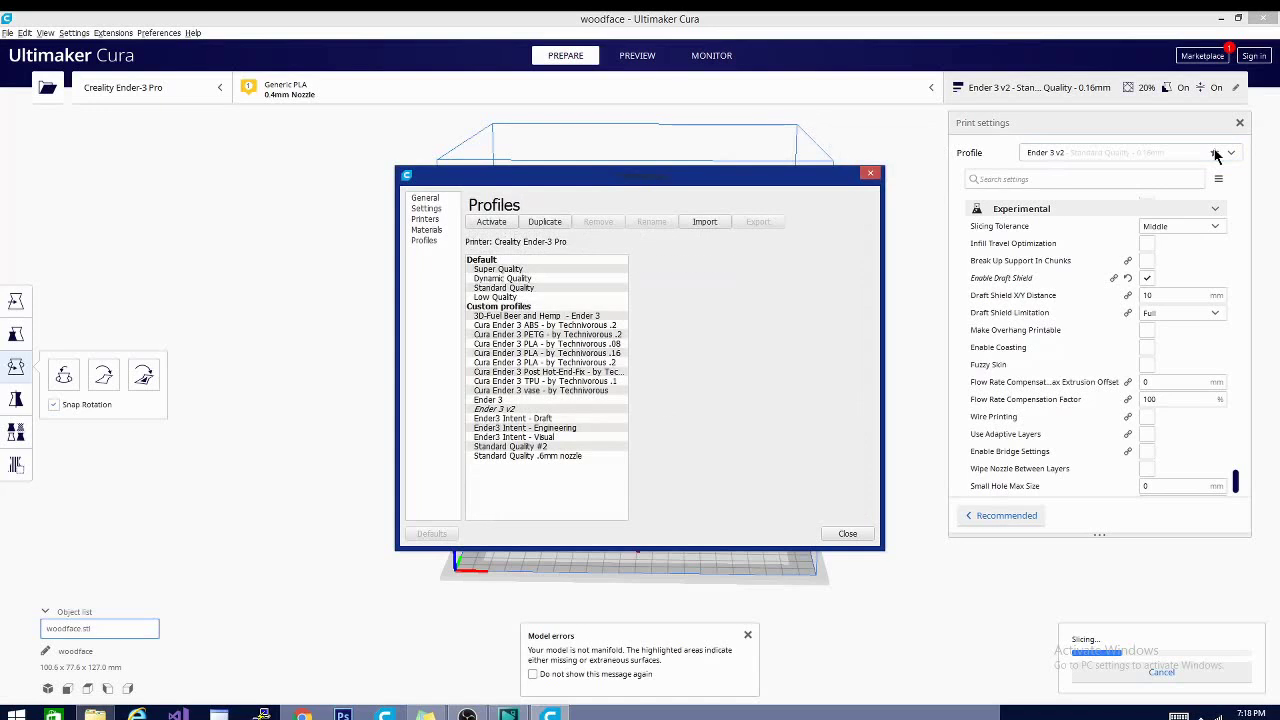
pyautogui.click(428, 208)
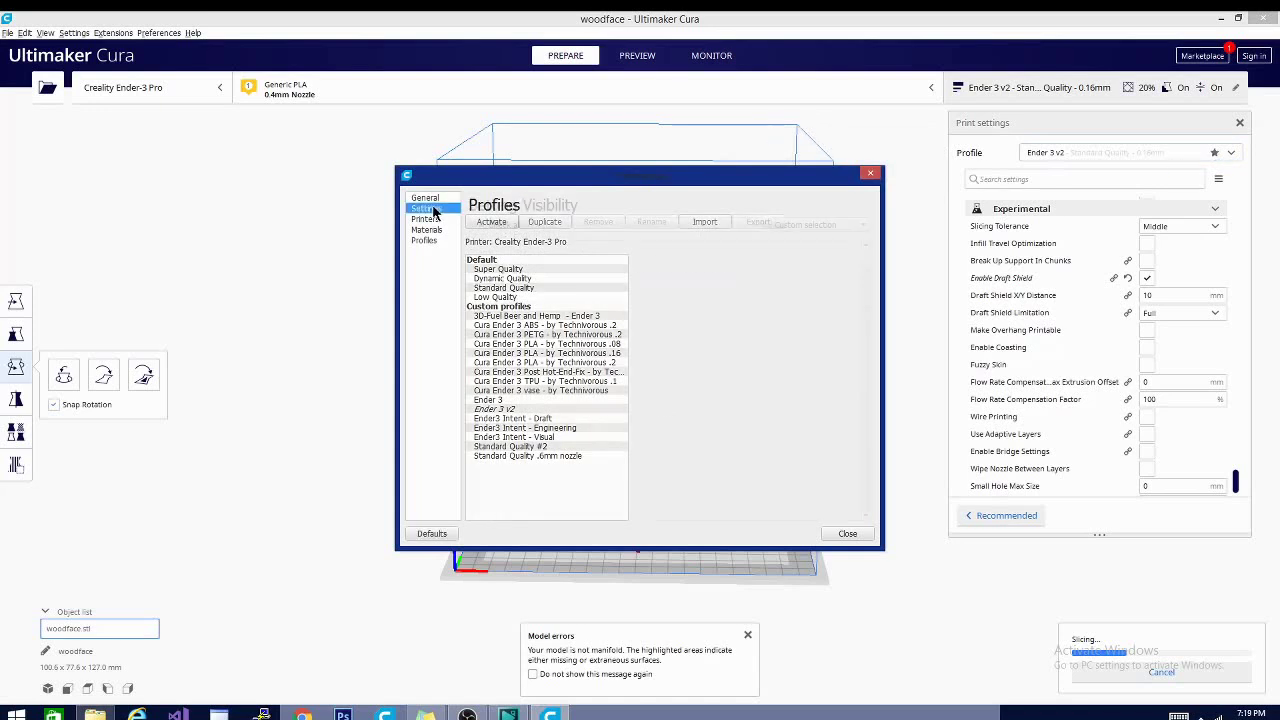
pyautogui.click(606, 226)
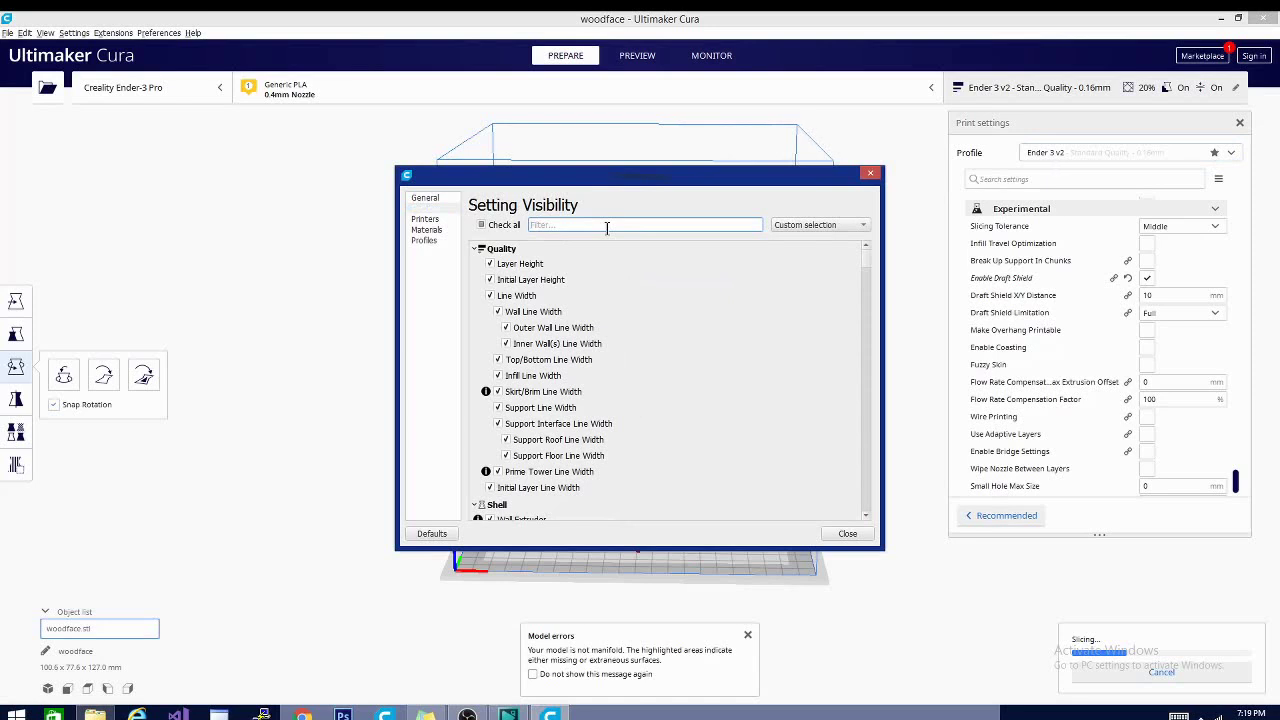
pyautogui.write('draft shield')
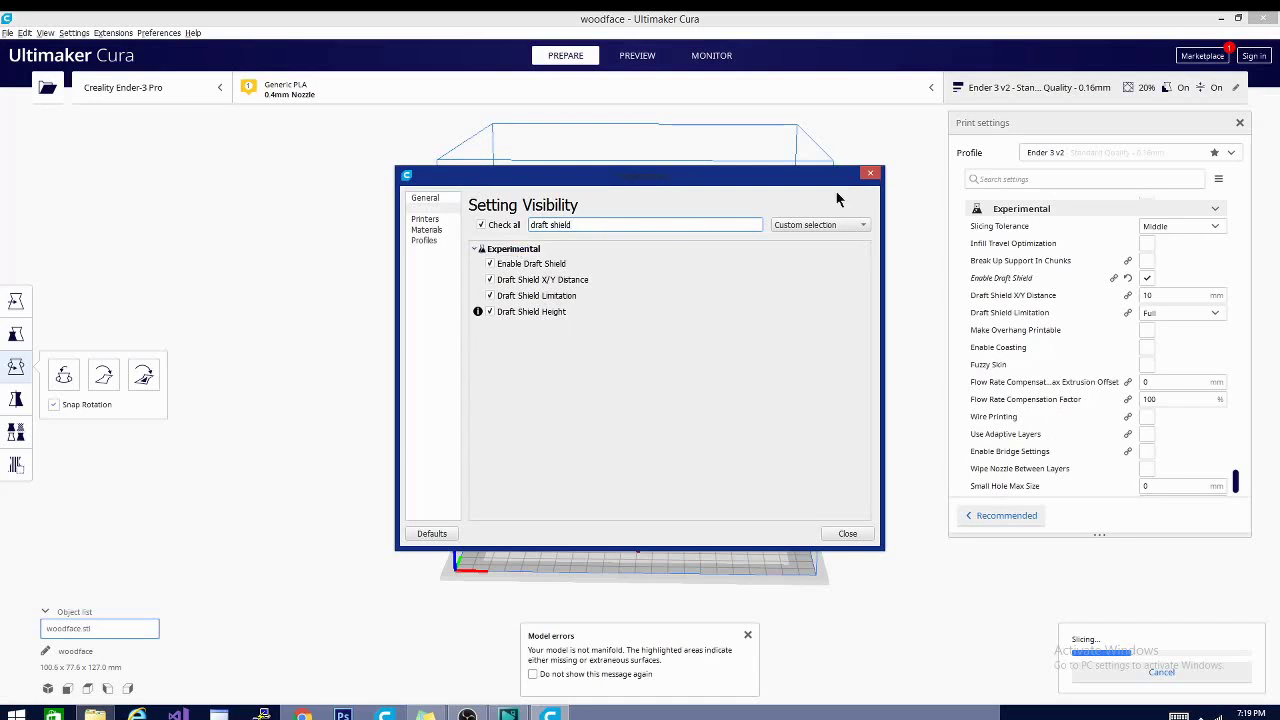
pyautogui.click(870, 174)
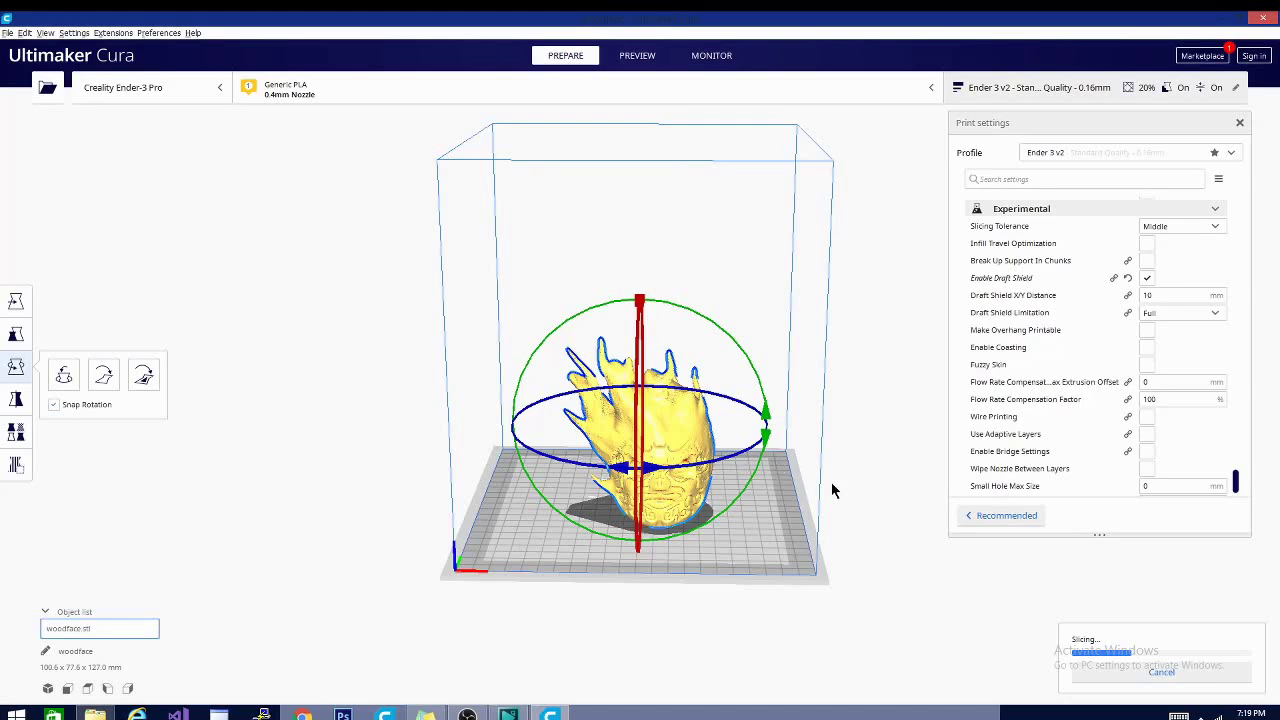
pyautogui.moveTo(920, 512); pyautogui.dragTo(727, 486, button='right')
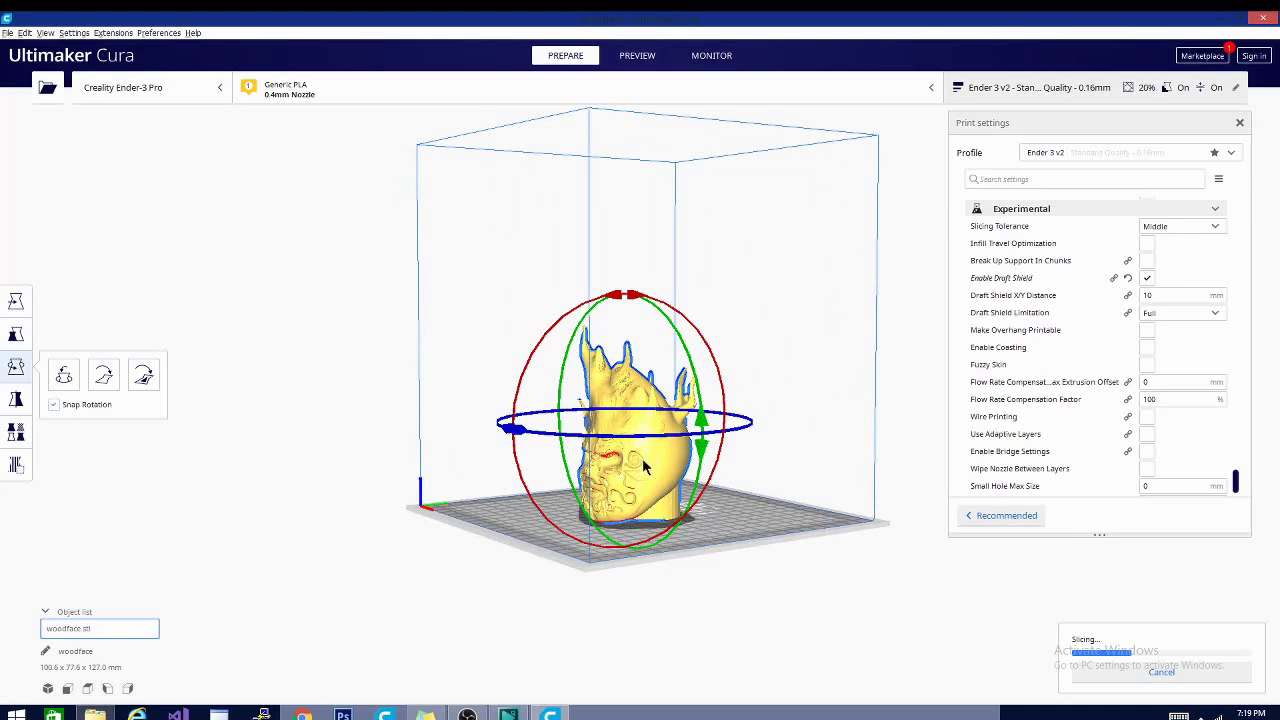
pyautogui.moveTo(745, 517); pyautogui.dragTo(700, 568, button='right')
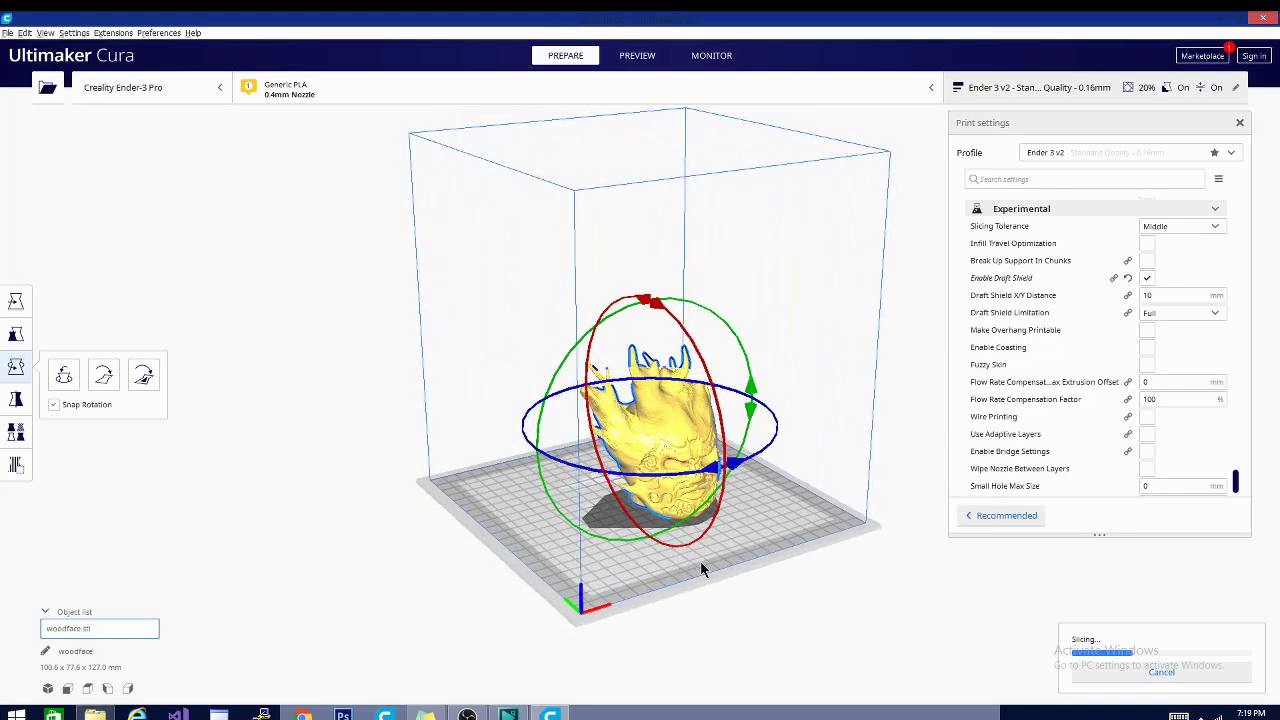